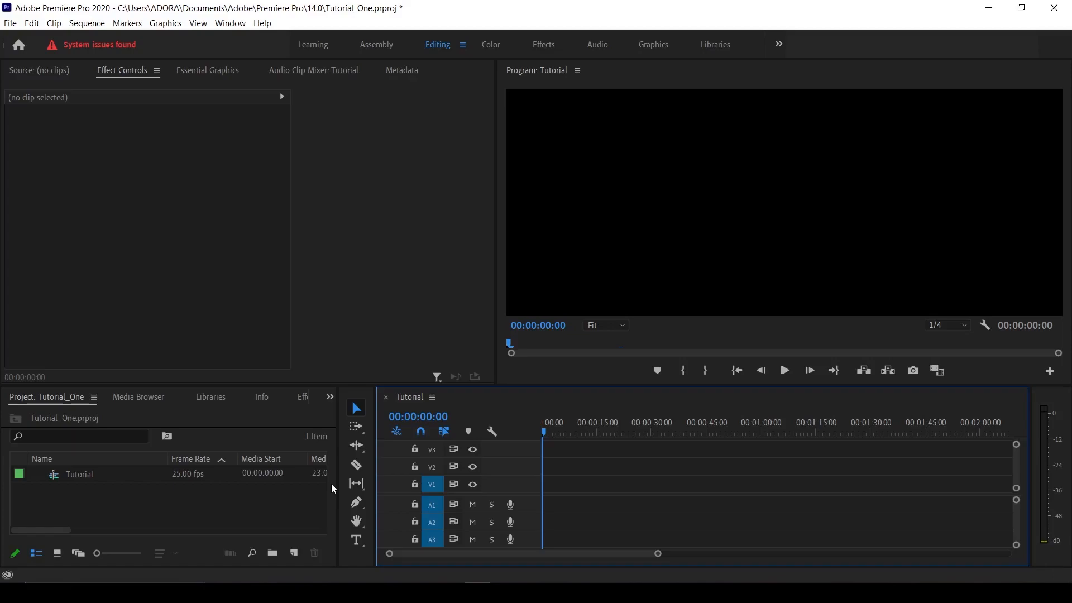
Step: Create a white 'HELLO THERE' title in the Program monitor, with THERE on a second line
{"action": "left_click", "coordinate": [358, 541]}
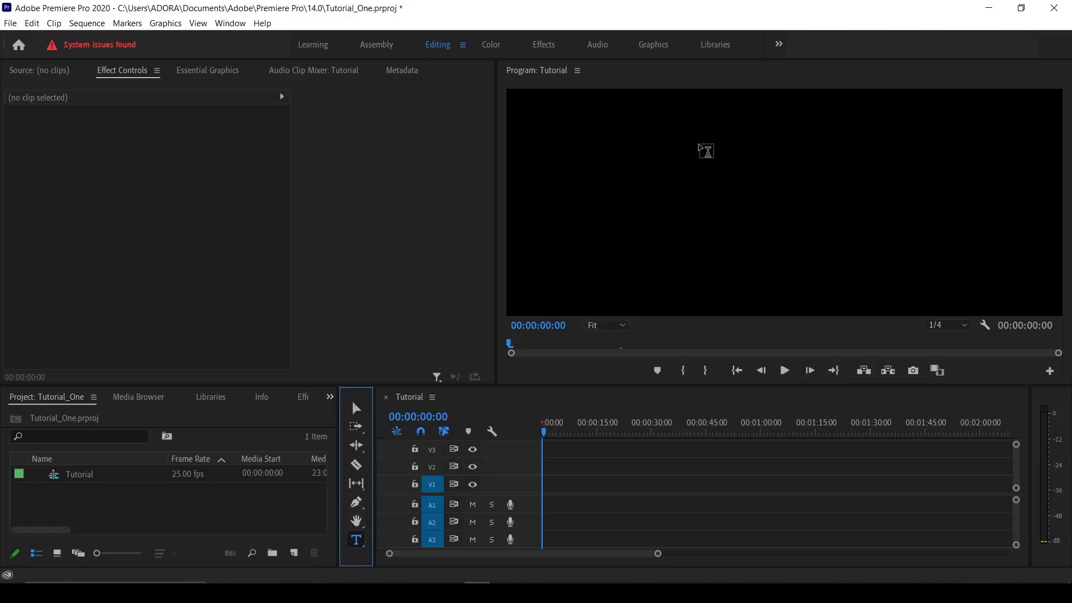
{"action": "left_click", "coordinate": [706, 150]}
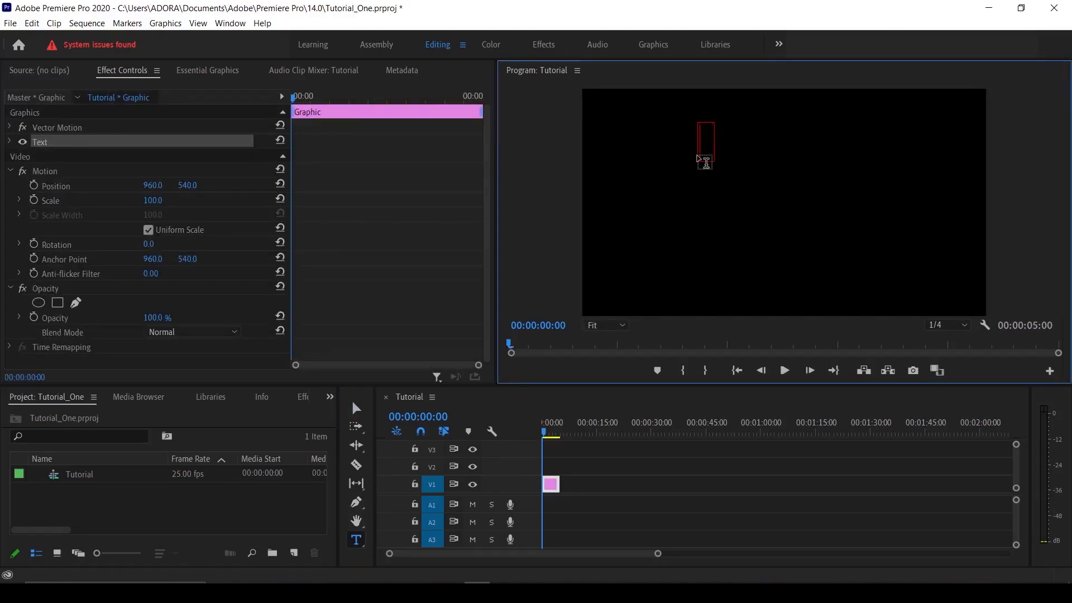
{"action": "type", "text": "HELLO TH"}
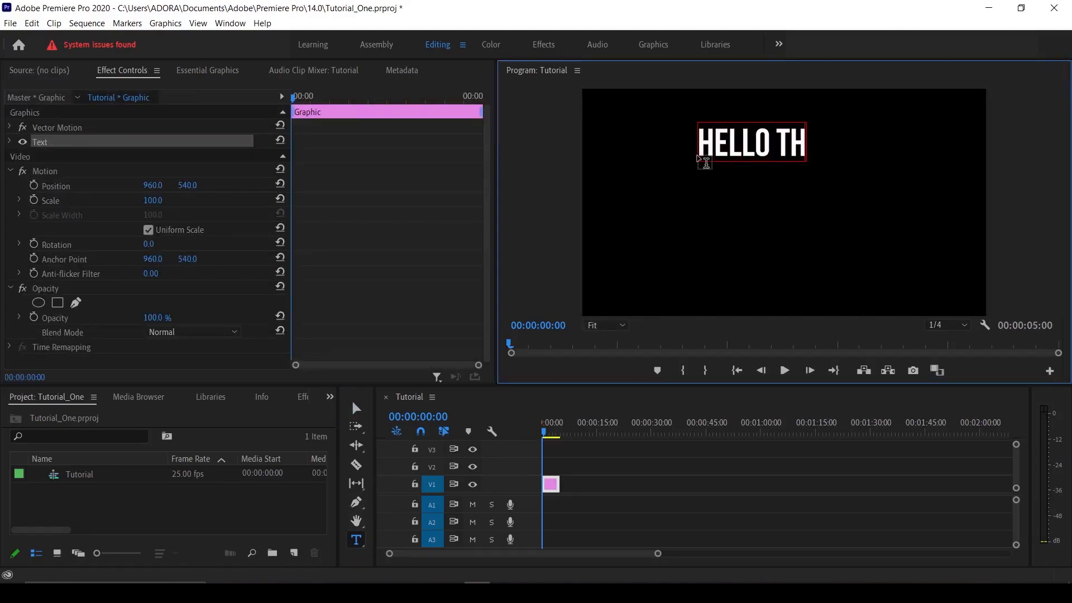
{"action": "type", "text": "ERE"}
{"action": "left_click", "coordinate": [779, 136]}
{"action": "key", "text": "BackSpace"}
{"action": "key", "text": "Return"}
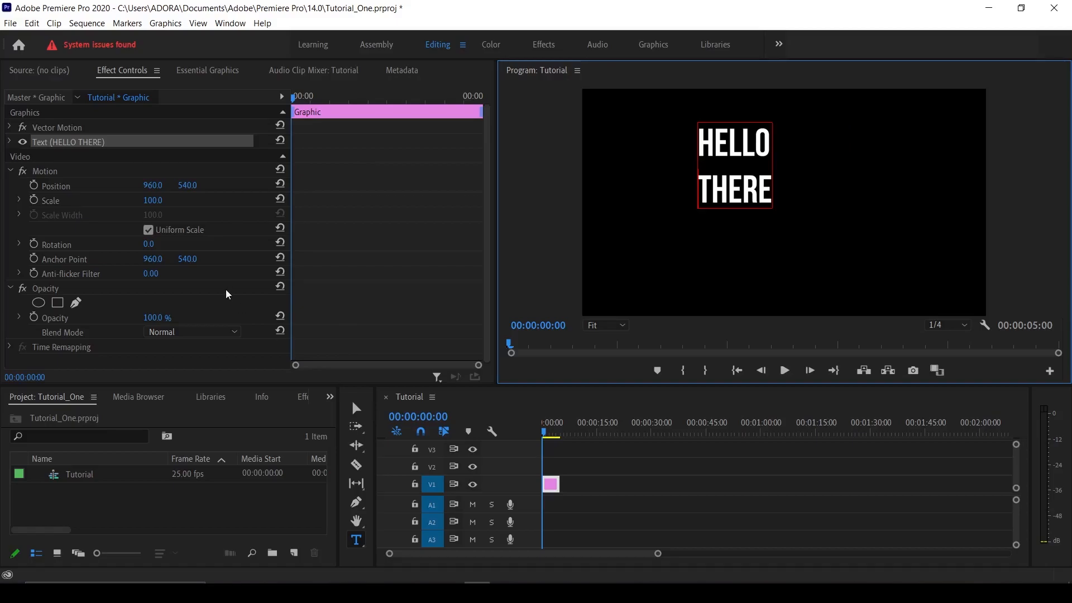
{"action": "left_click", "coordinate": [217, 75]}
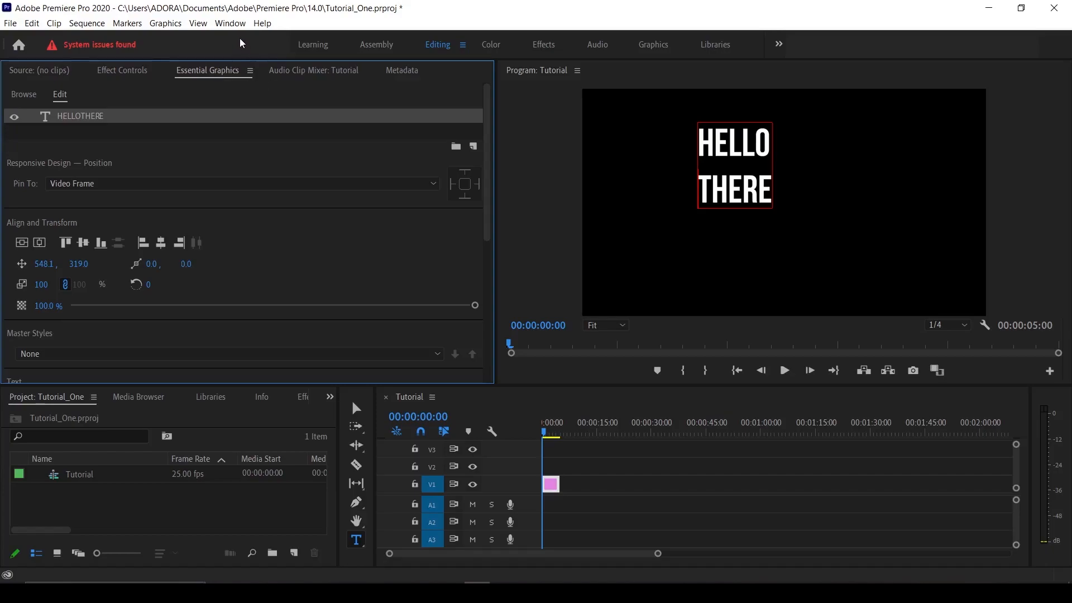
Step: Reduce the title's font size slightly to 185 in Essential Graphics
{"action": "left_click", "coordinate": [230, 23]}
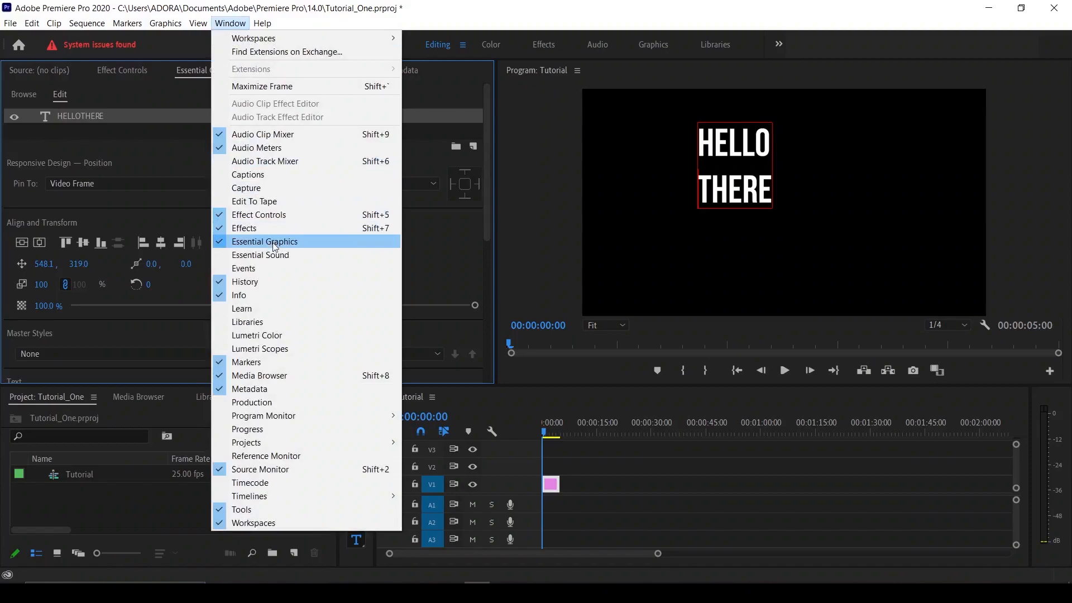
{"action": "left_click", "coordinate": [446, 6]}
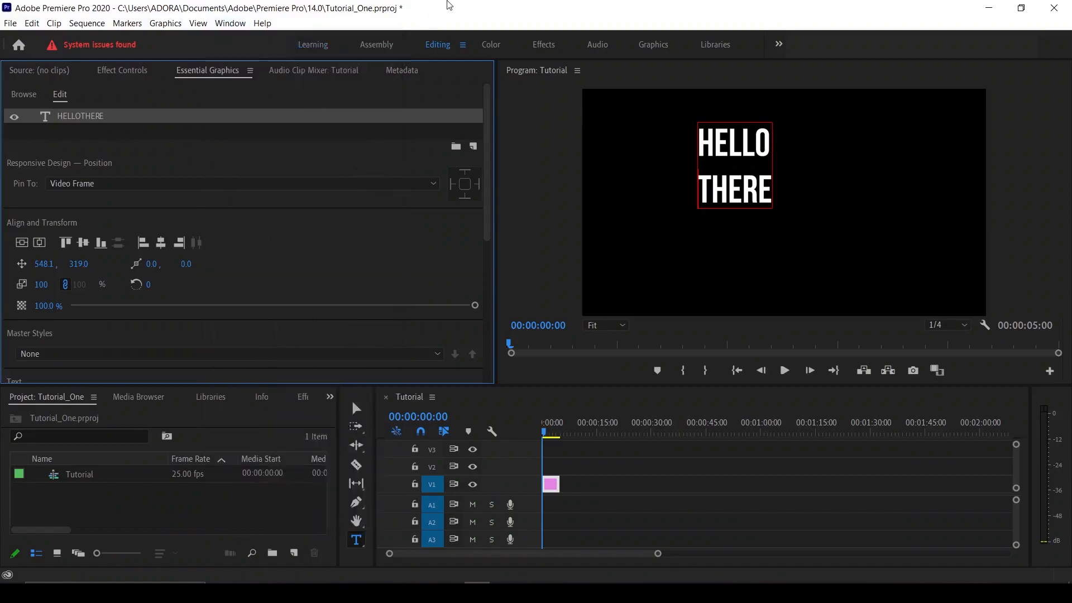
{"action": "scroll", "coordinate": [489, 233], "scroll_direction": "down", "scroll_amount": 3}
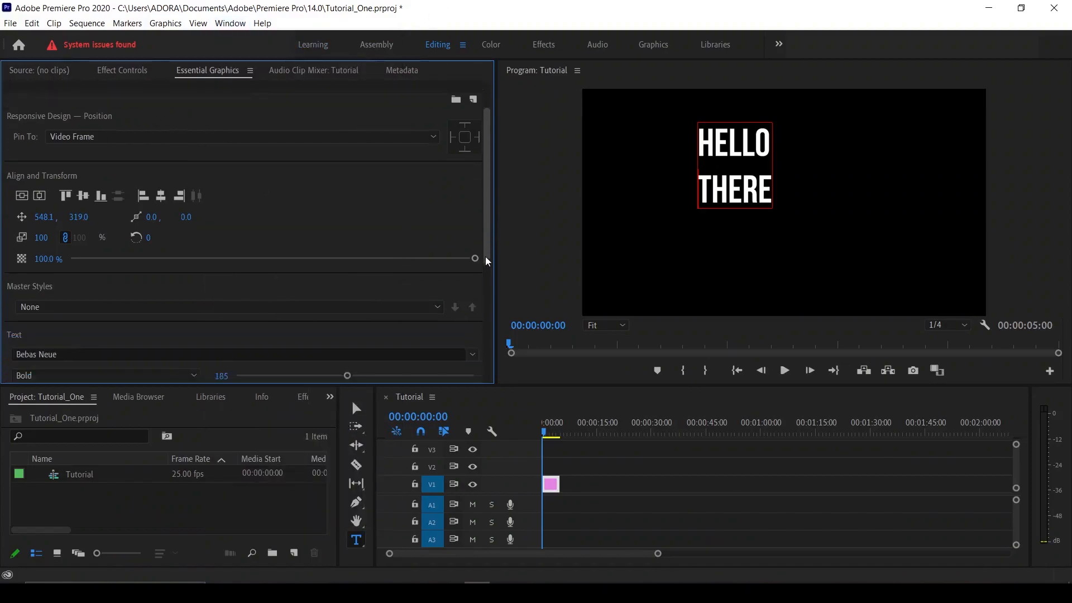
{"action": "left_click_drag", "start_coordinate": [348, 348], "coordinate": [343, 346]}
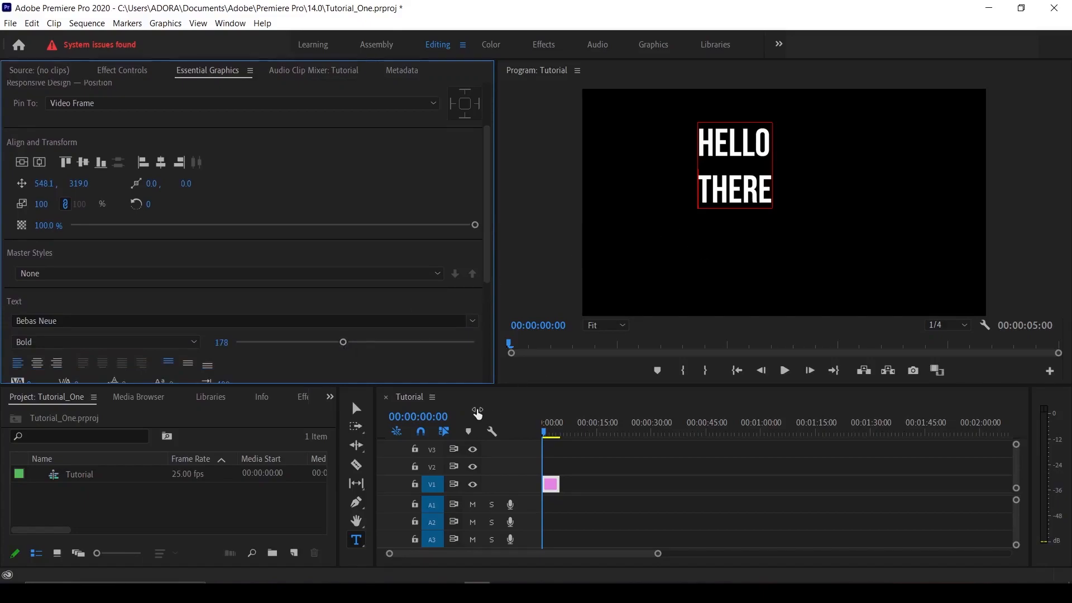
Step: Align the title to the vertical and horizontal centre of the frame
{"action": "left_click", "coordinate": [25, 165]}
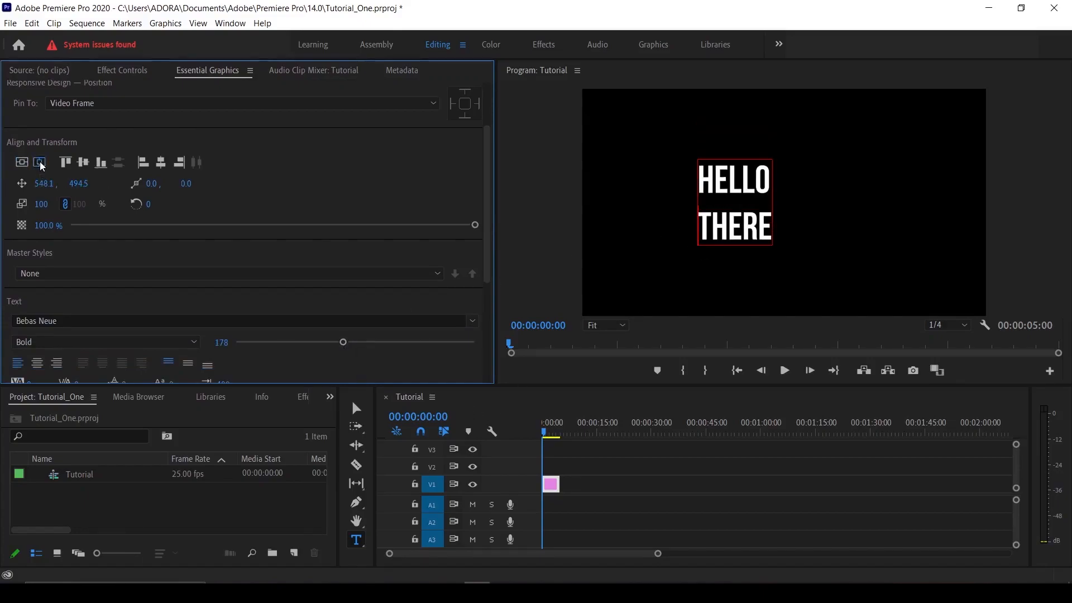
{"action": "left_click", "coordinate": [40, 162]}
{"action": "left_click", "coordinate": [356, 408]}
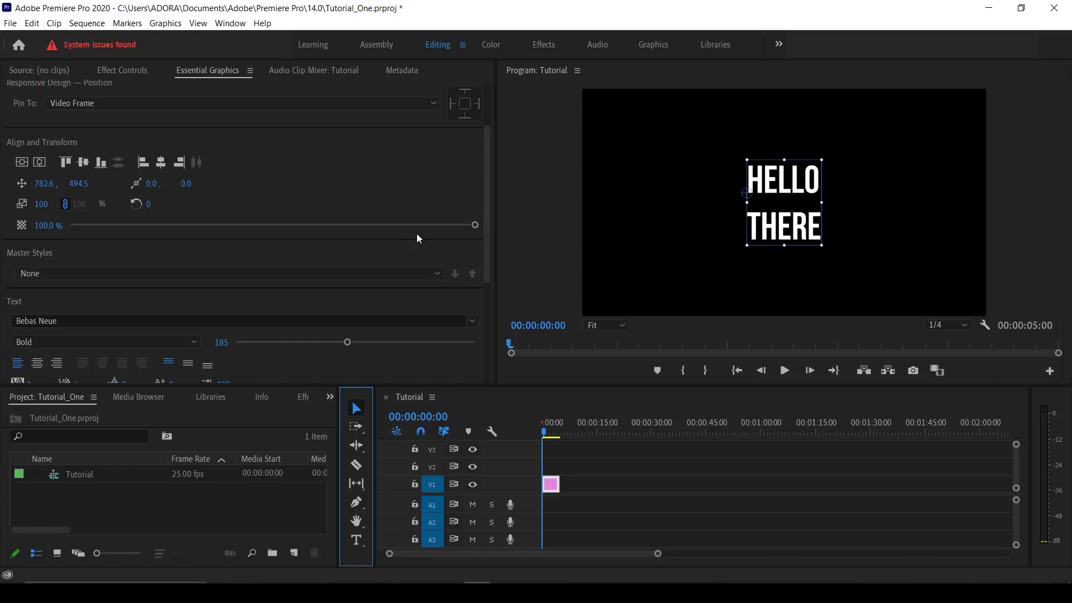
{"action": "left_click", "coordinate": [124, 71]}
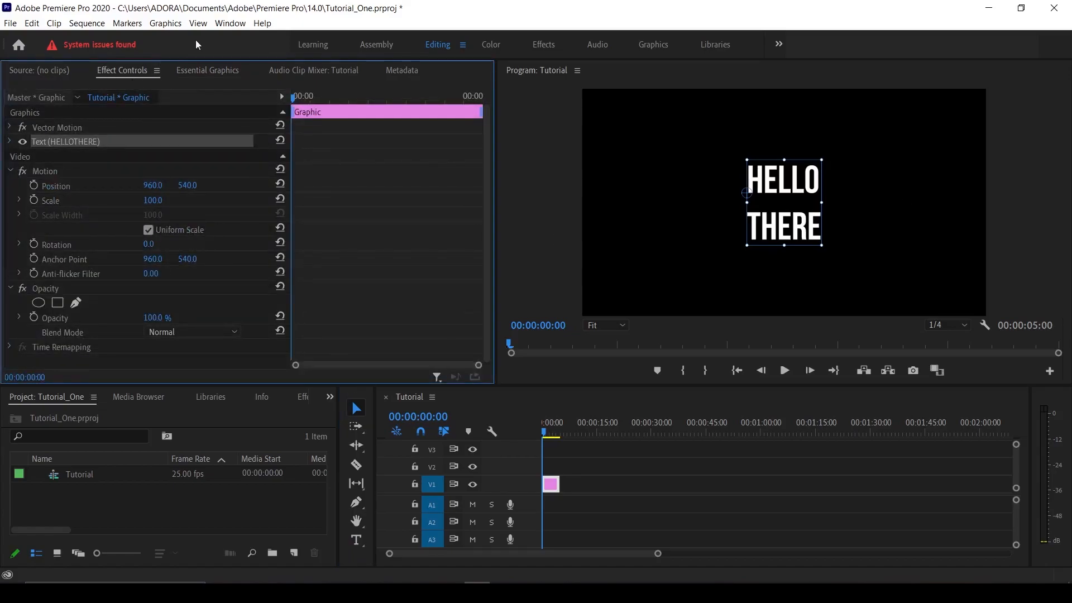
{"action": "left_click", "coordinate": [231, 24]}
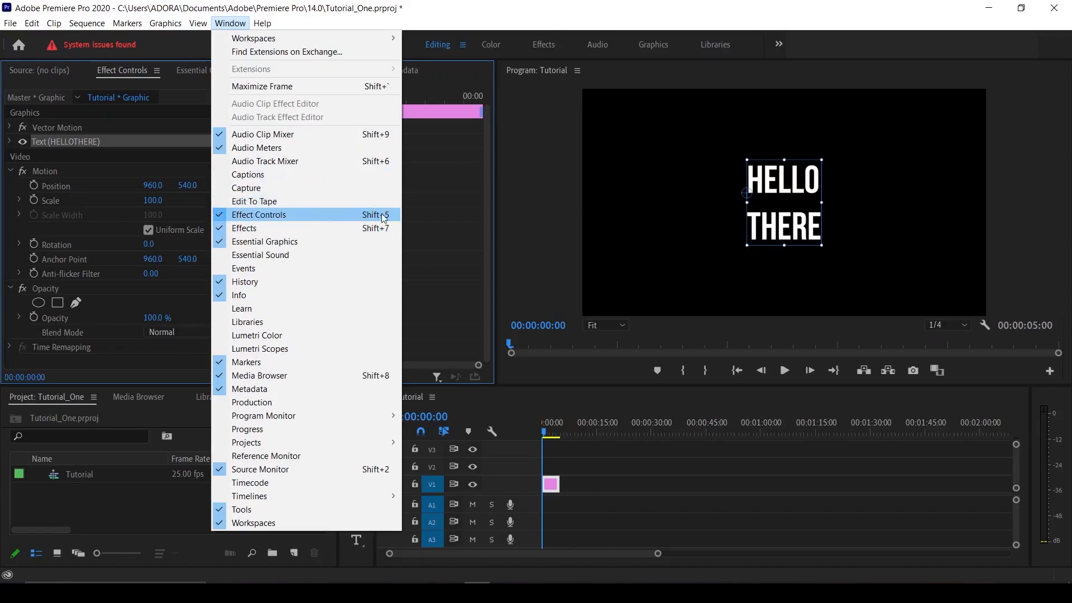
{"action": "left_click", "coordinate": [602, 17]}
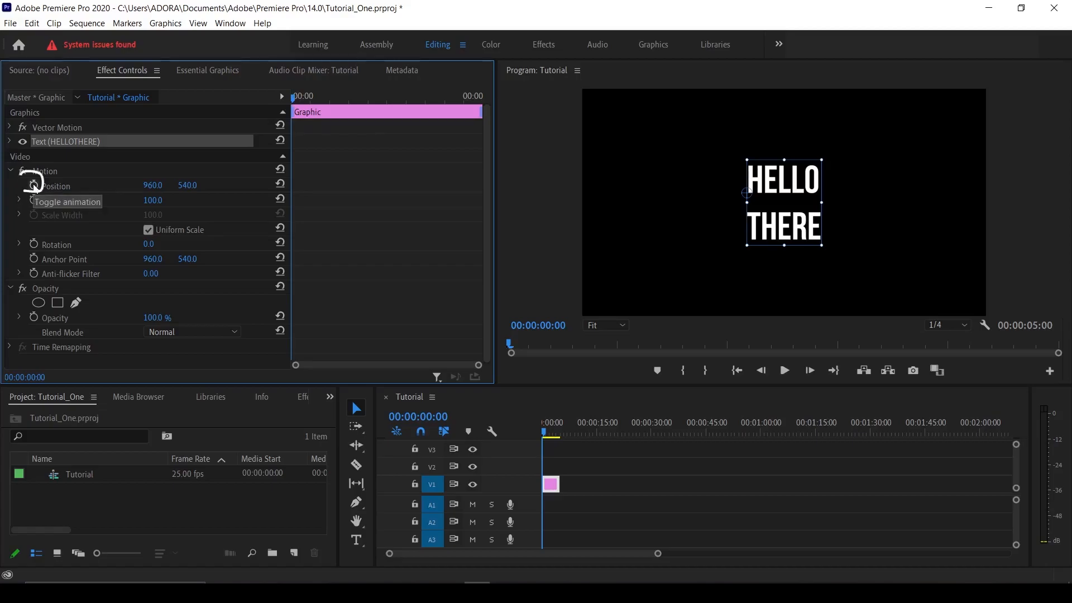
Step: Keyframe Position from X 960 at the start to X 1439 at 00:00:01:08, then rewind
{"action": "left_click", "coordinate": [34, 185]}
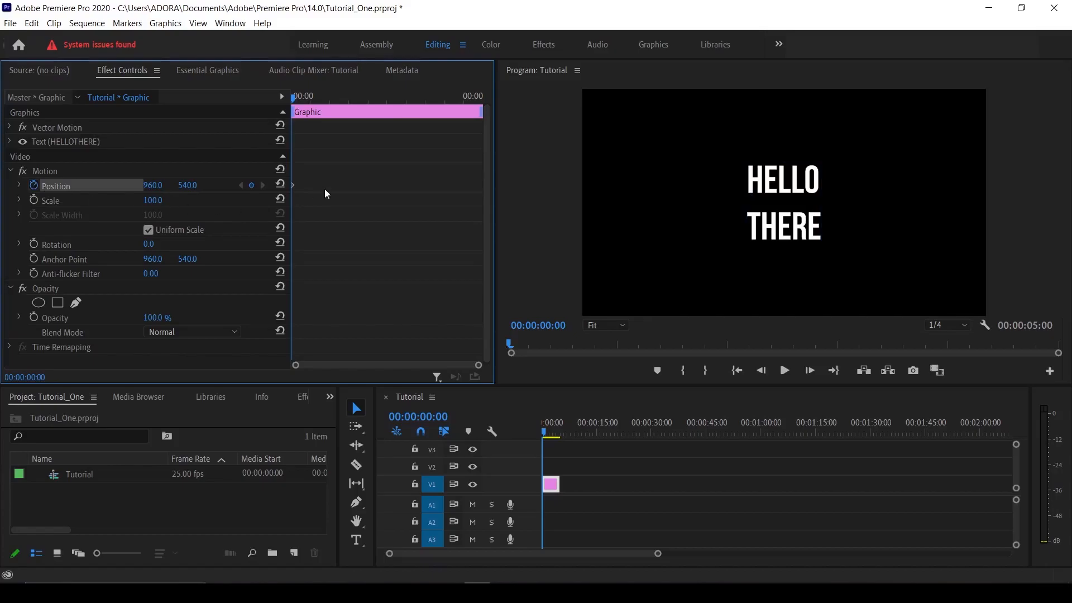
{"action": "left_click_drag", "start_coordinate": [293, 98], "coordinate": [343, 99]}
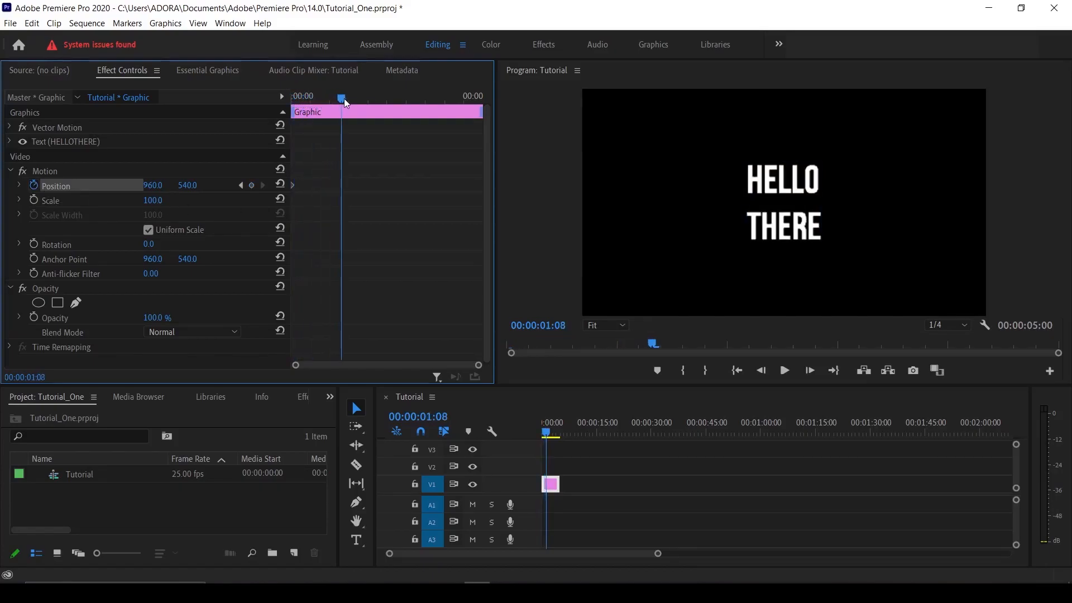
{"action": "left_click_drag", "start_coordinate": [149, 188], "coordinate": [417, 188]}
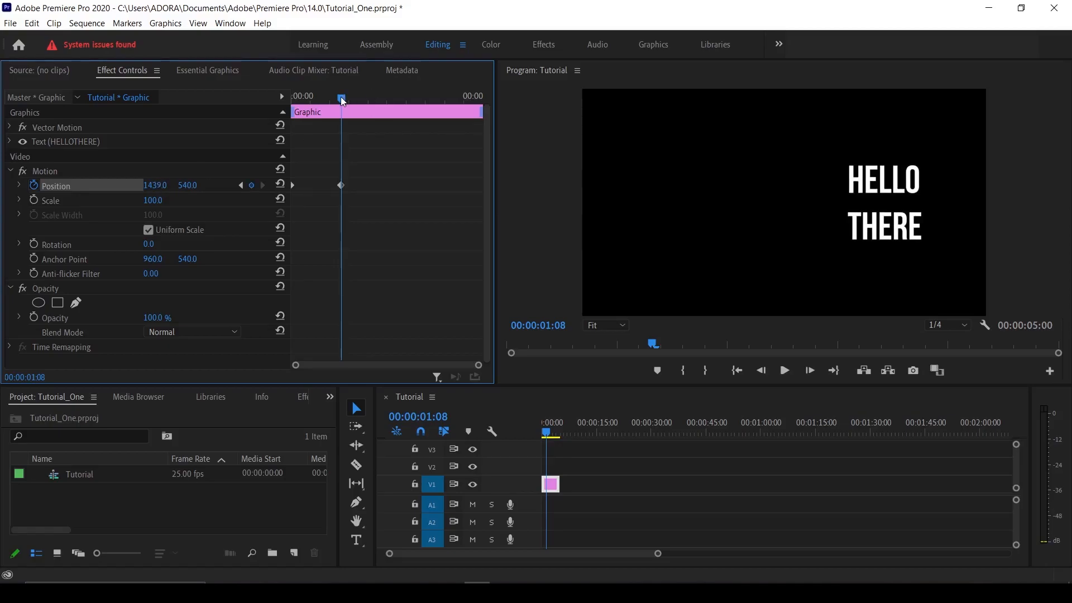
{"action": "left_click_drag", "start_coordinate": [342, 98], "coordinate": [271, 104]}
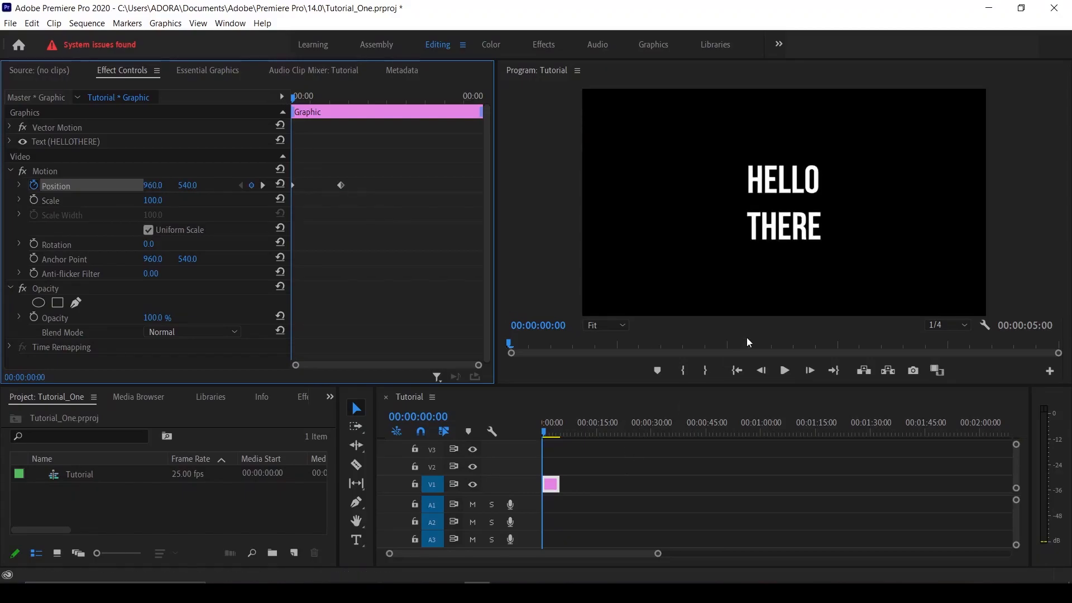
Step: Preview the slide, then move the second Position keyframe earlier to about 00:00:00:19
{"action": "left_click", "coordinate": [784, 371]}
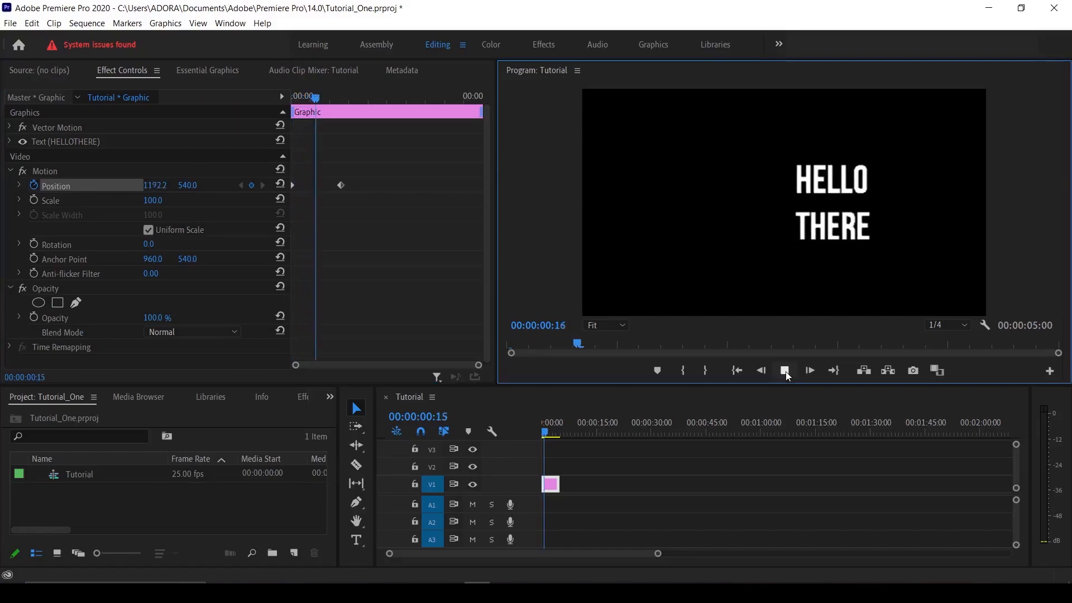
{"action": "left_click", "coordinate": [785, 372]}
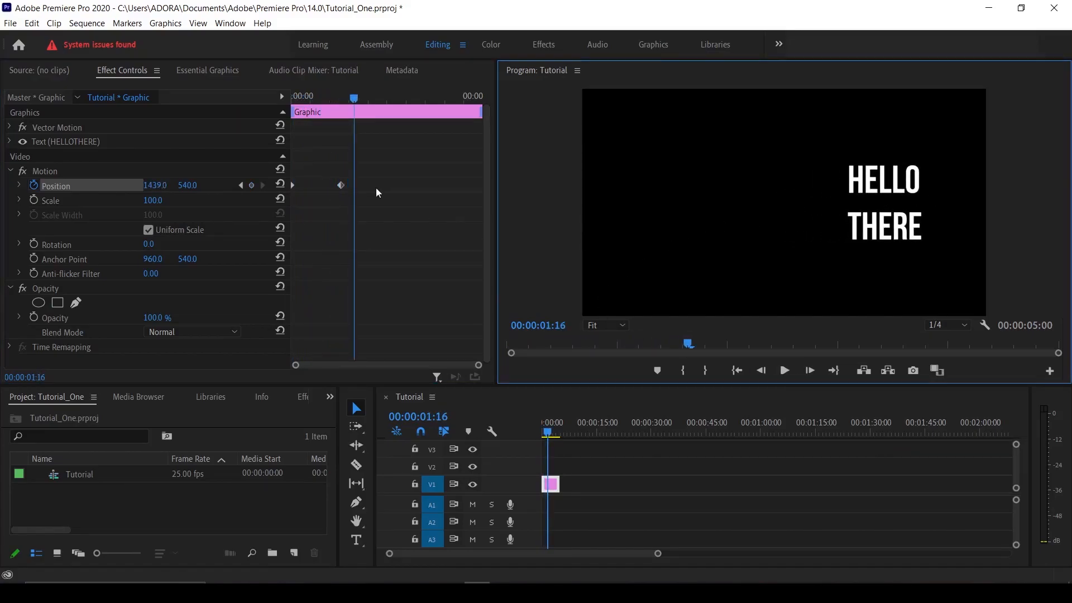
{"action": "left_click", "coordinate": [341, 186]}
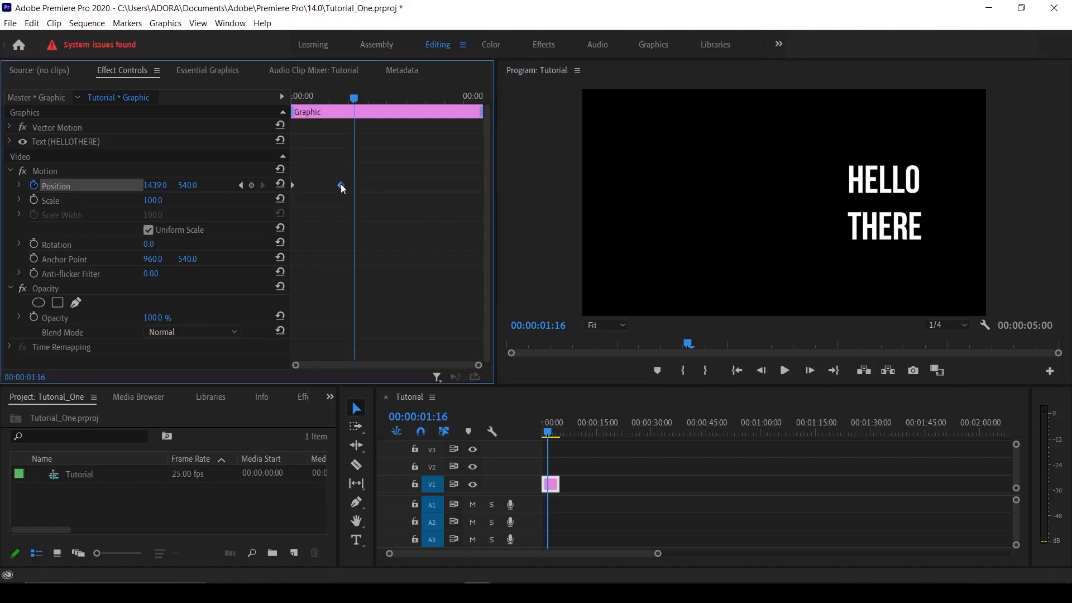
{"action": "left_click_drag", "start_coordinate": [341, 185], "coordinate": [318, 186]}
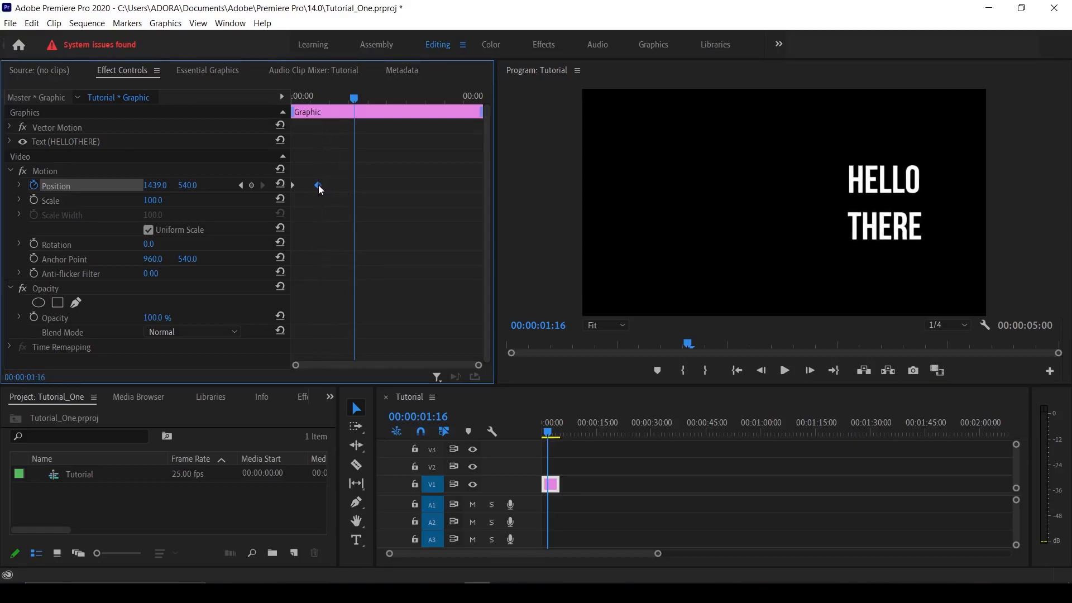
Step: Apply Ease In temporal interpolation to the second Position keyframe
{"action": "right_click", "coordinate": [318, 186]}
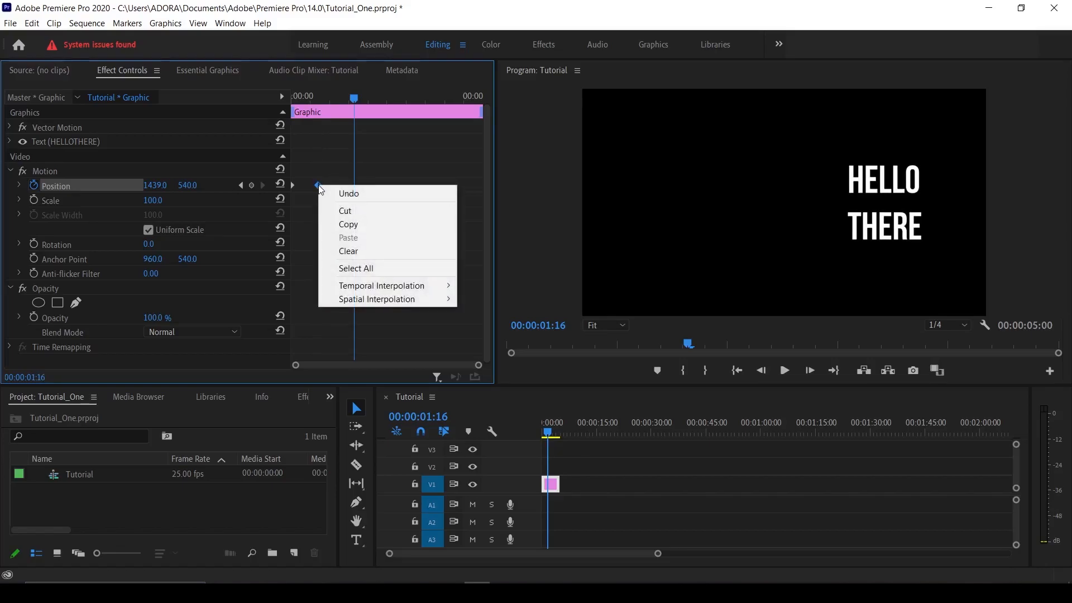
{"action": "mouse_move", "coordinate": [404, 289]}
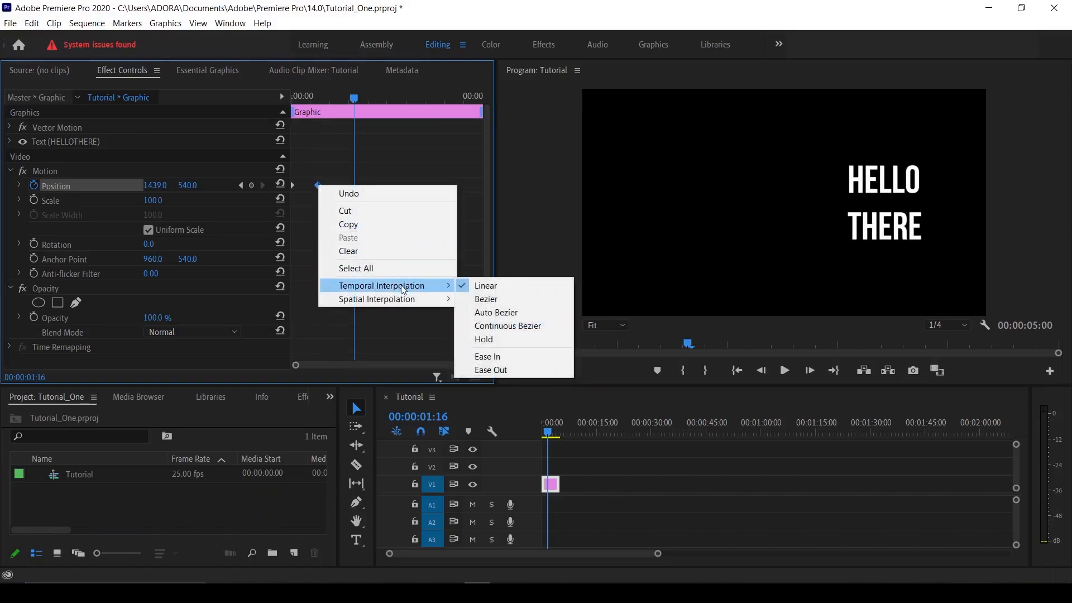
{"action": "left_click", "coordinate": [497, 358]}
Step: Rewind and play back the eased slide to preview it
{"action": "left_click_drag", "start_coordinate": [353, 93], "coordinate": [257, 101]}
{"action": "key", "text": "space"}
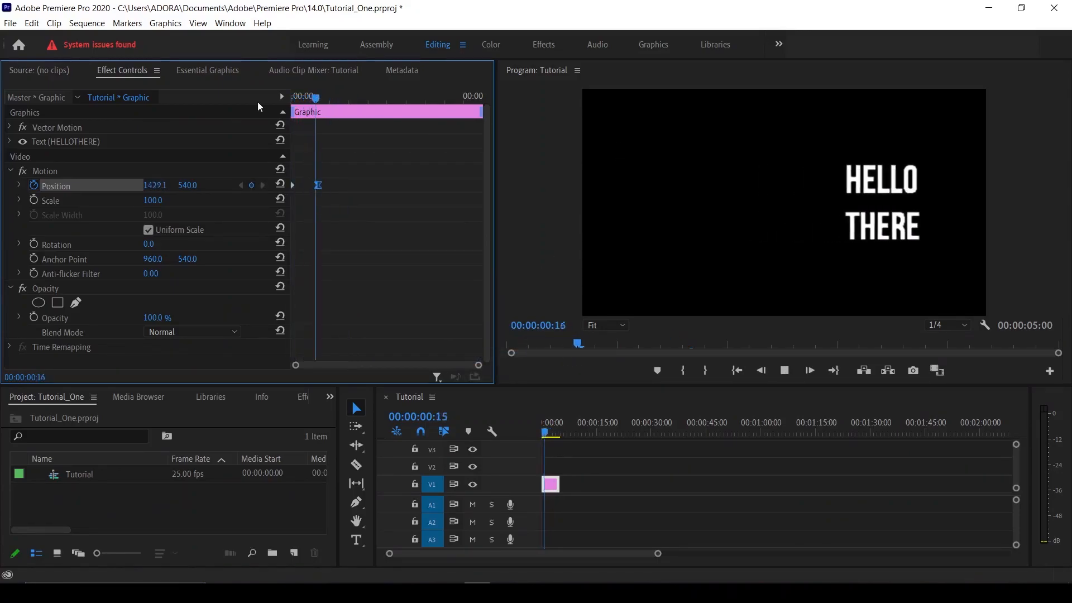
{"action": "left_click_drag", "start_coordinate": [384, 101], "coordinate": [277, 109]}
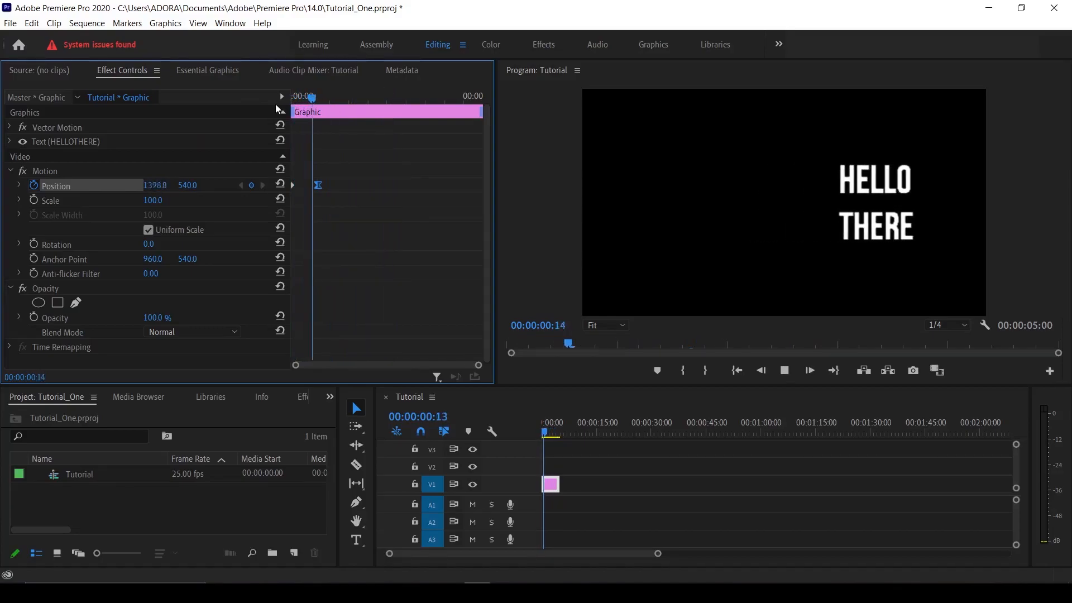
{"action": "key", "text": "space"}
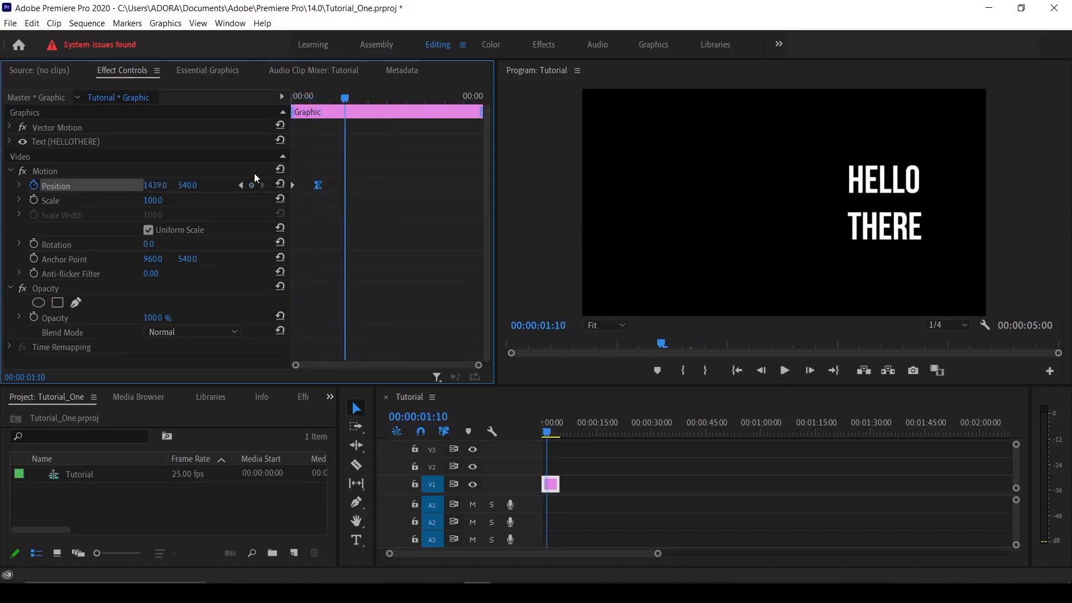
Step: Reshape the Position velocity graph so speed spikes early to 2644.5 per second, previewing from the start
{"action": "left_click", "coordinate": [18, 186]}
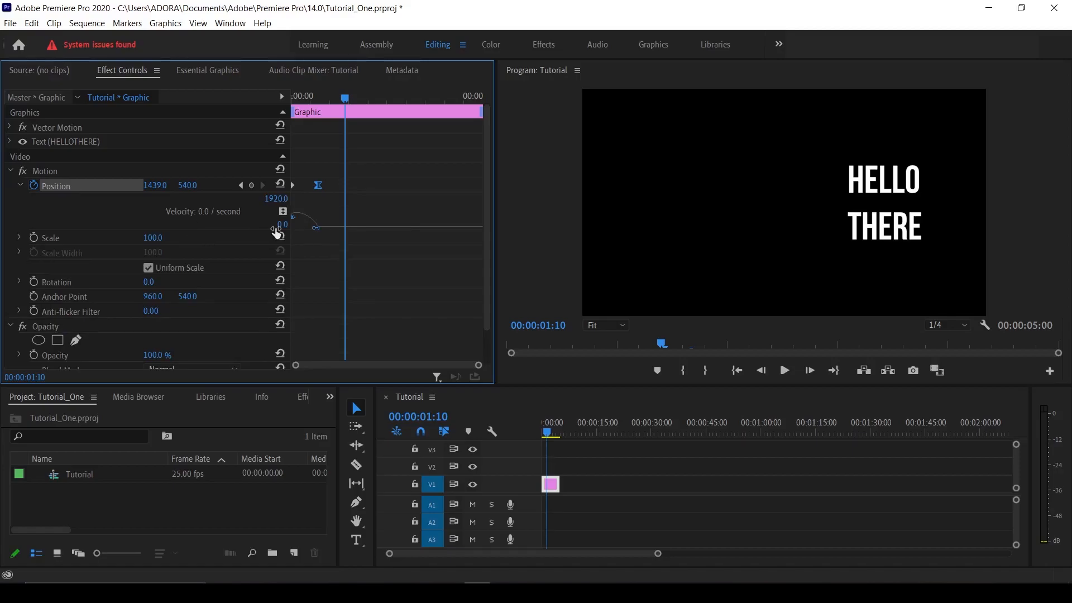
{"action": "left_click_drag", "start_coordinate": [316, 228], "coordinate": [304, 228]}
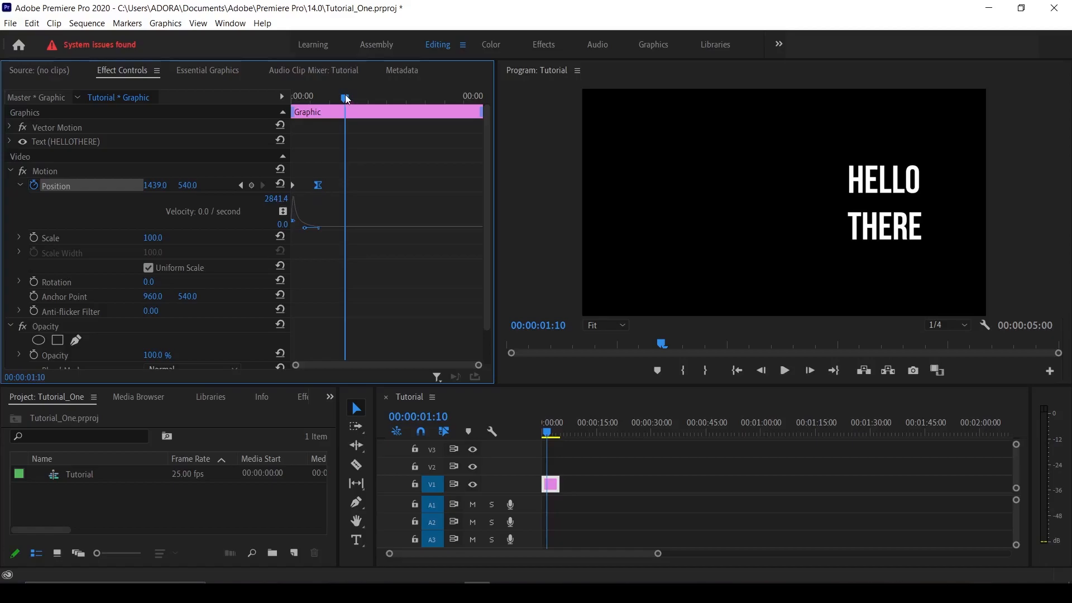
{"action": "left_click_drag", "start_coordinate": [344, 98], "coordinate": [278, 110]}
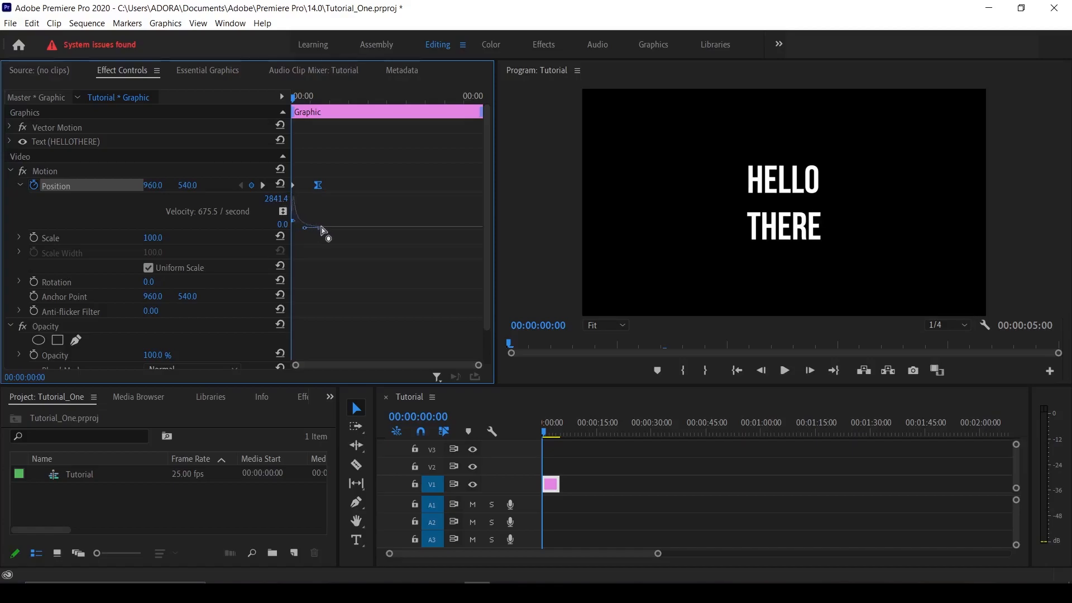
{"action": "key", "text": "space"}
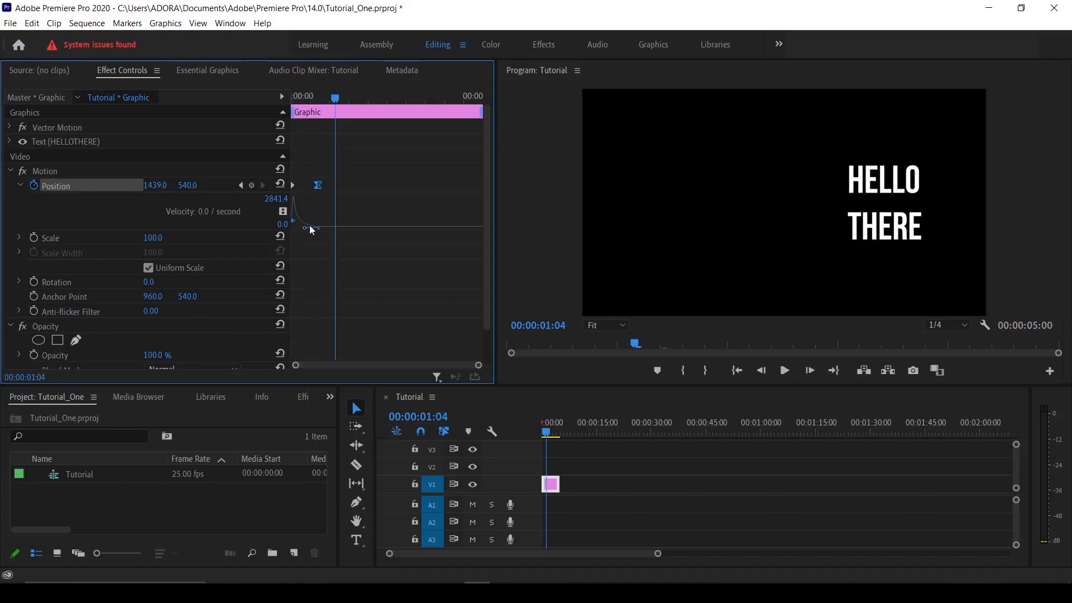
{"action": "left_click_drag", "start_coordinate": [296, 226], "coordinate": [314, 231]}
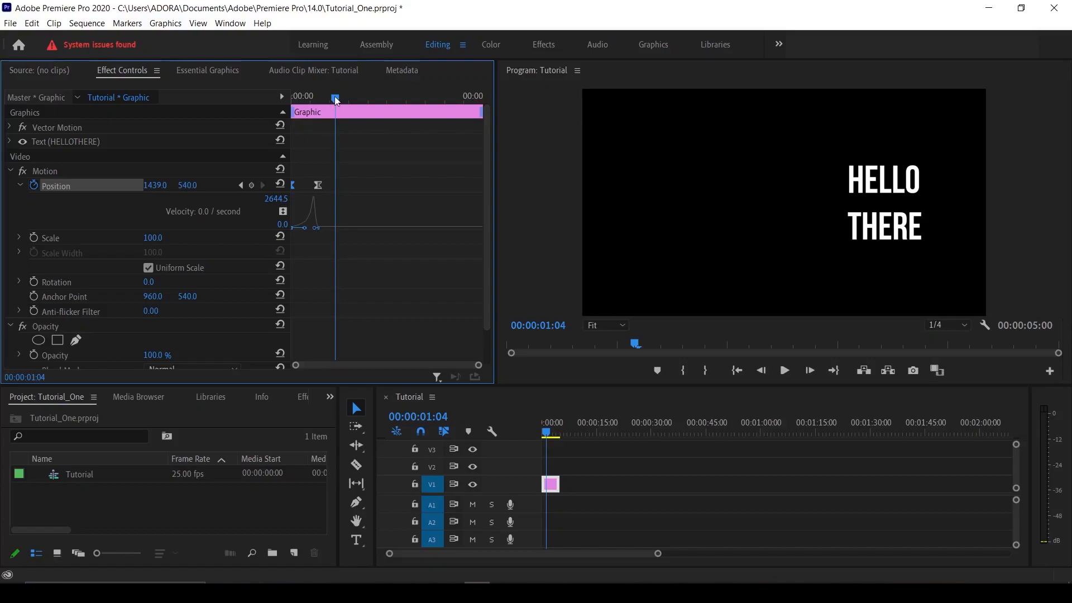
{"action": "left_click_drag", "start_coordinate": [335, 98], "coordinate": [293, 99]}
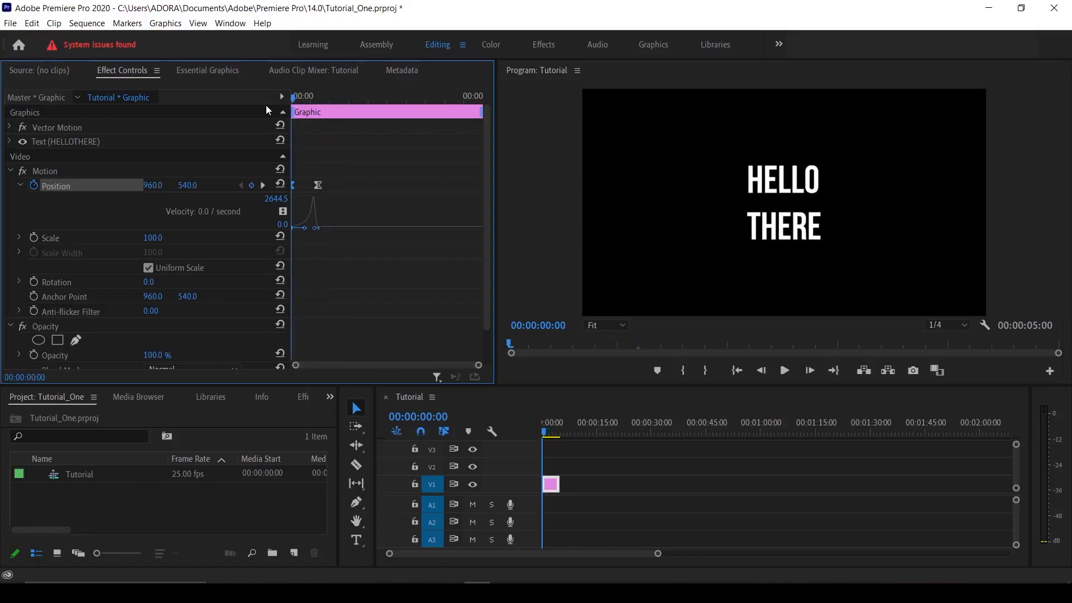
{"action": "key", "text": "space"}
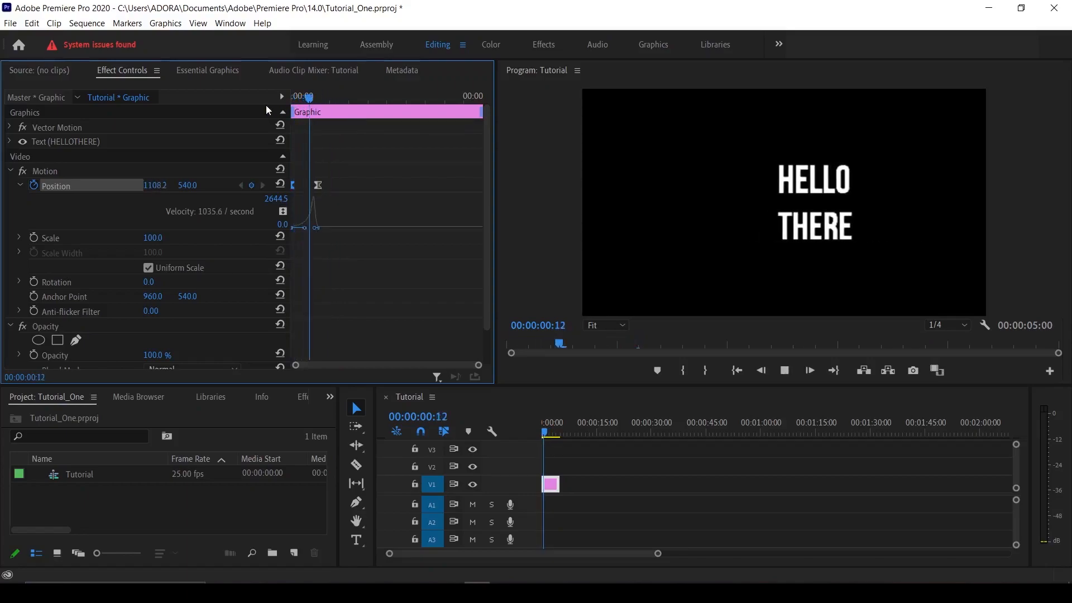
{"action": "key", "text": "space"}
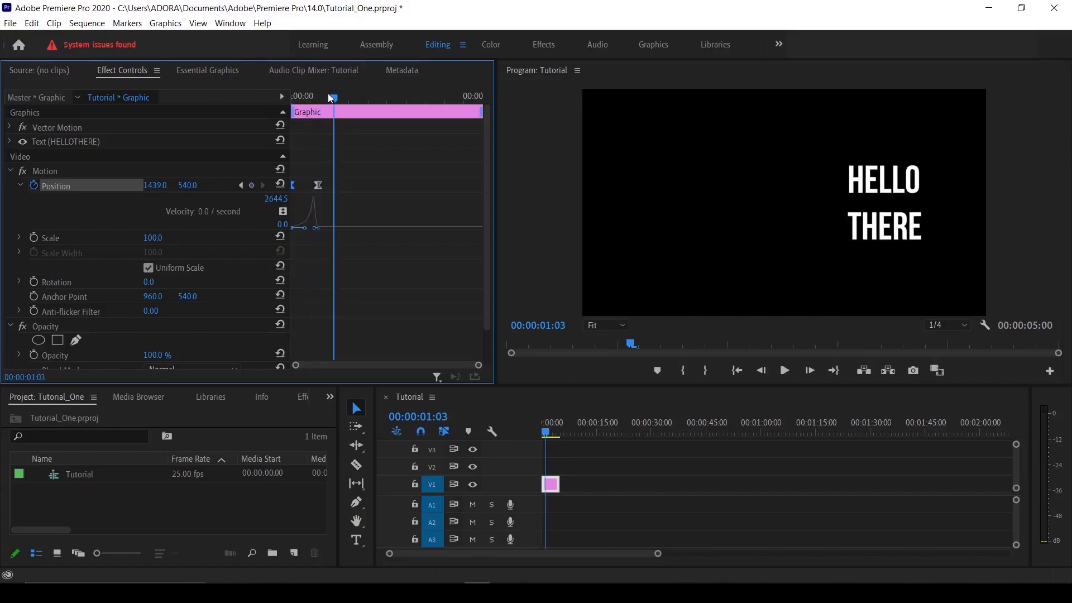
{"action": "left_click_drag", "start_coordinate": [333, 96], "coordinate": [257, 96]}
{"action": "key", "text": "space"}
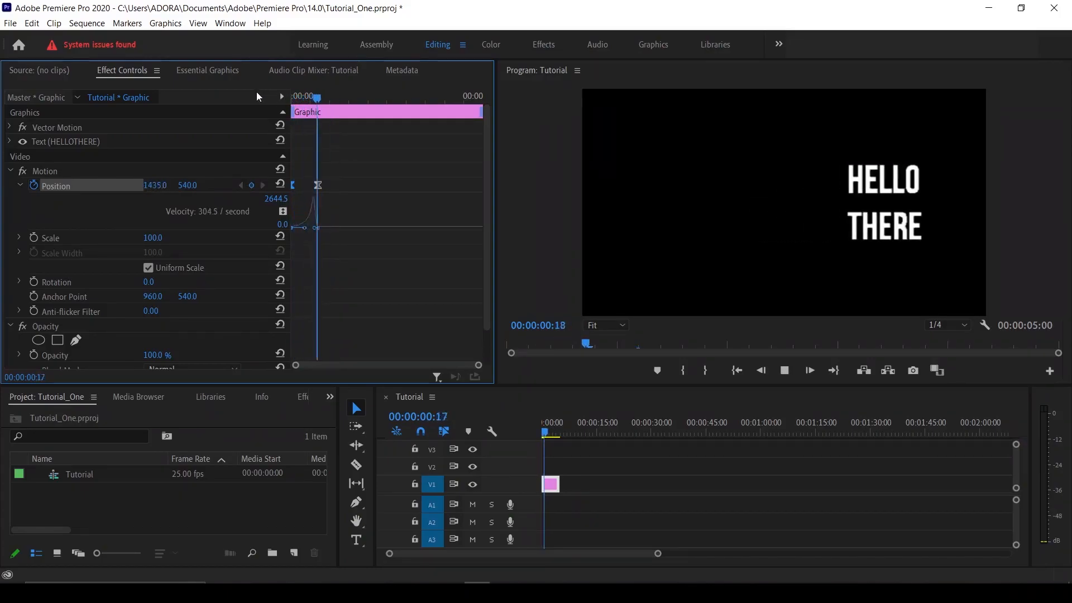
{"action": "key", "text": "space"}
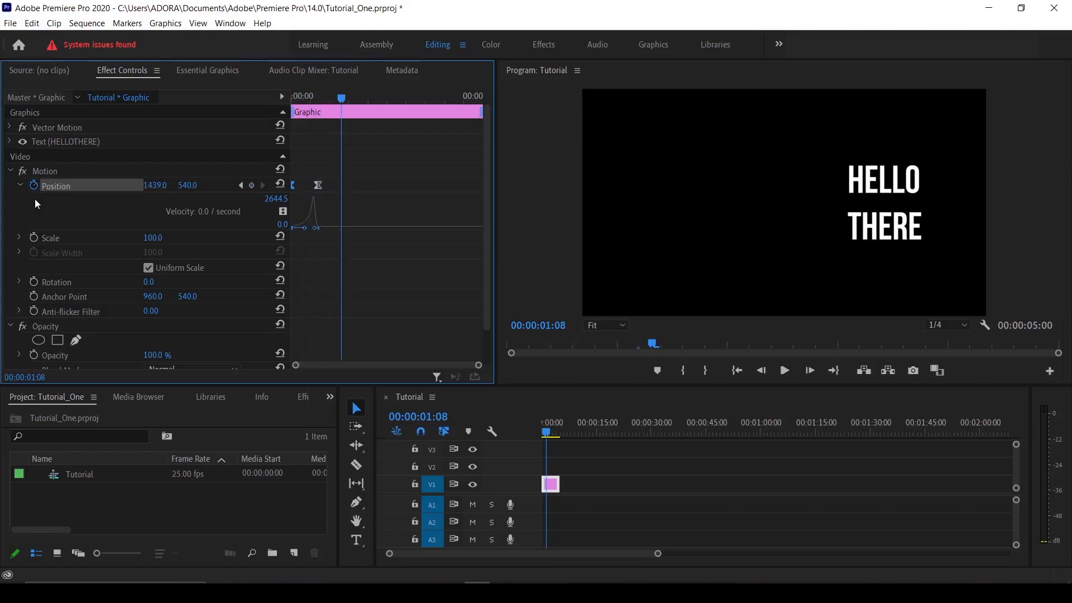
{"action": "left_click", "coordinate": [170, 212]}
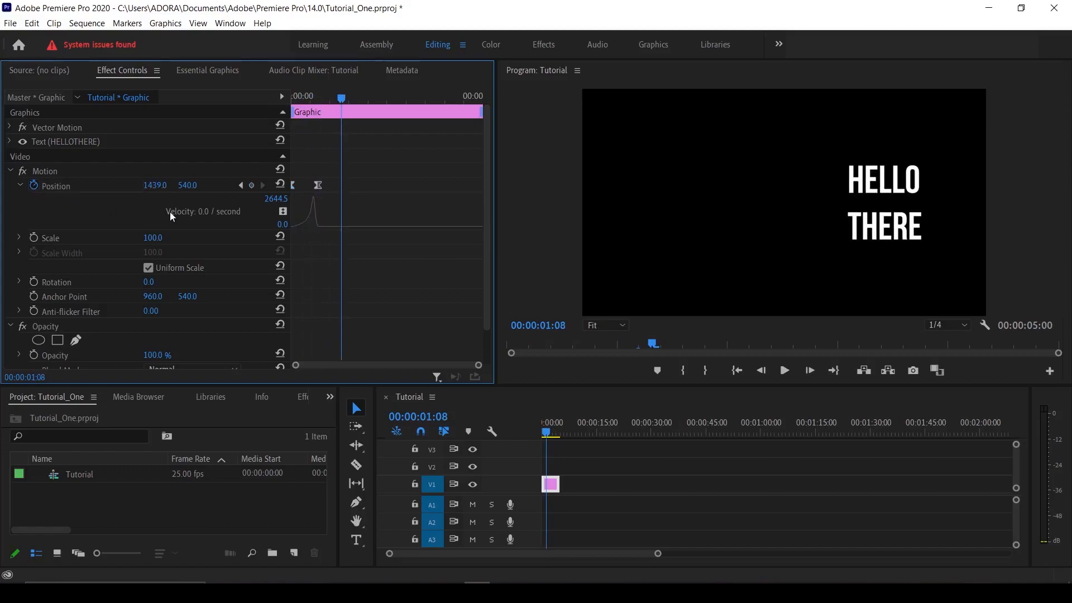
Step: Delete all Position keyframes at the first frame, leaving the title at 960, 540
{"action": "left_click", "coordinate": [19, 185]}
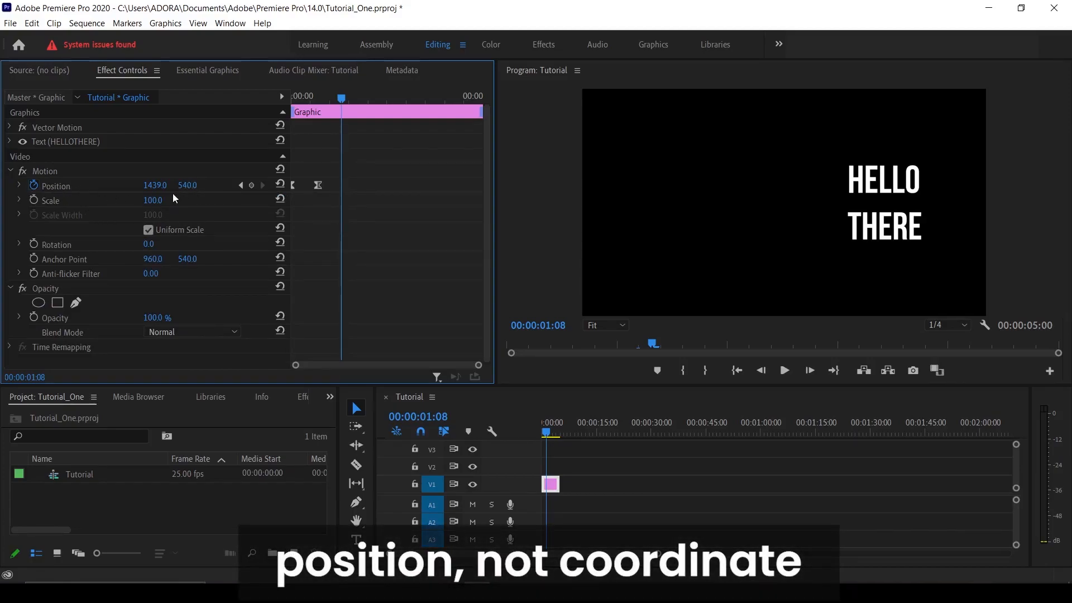
{"action": "left_click_drag", "start_coordinate": [337, 112], "coordinate": [241, 113]}
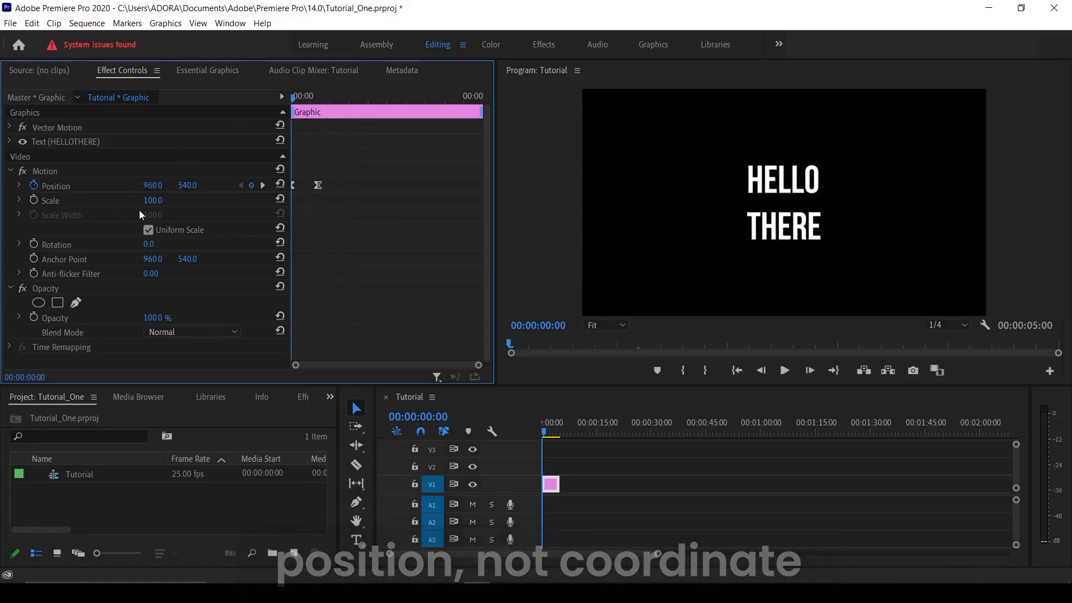
{"action": "left_click", "coordinate": [34, 185]}
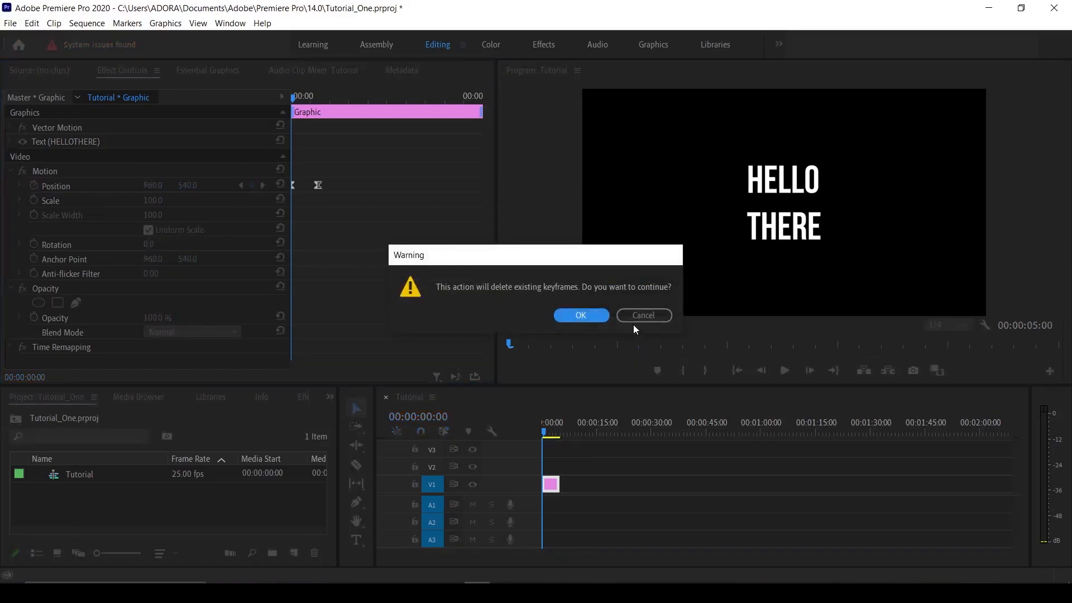
{"action": "left_click", "coordinate": [597, 316]}
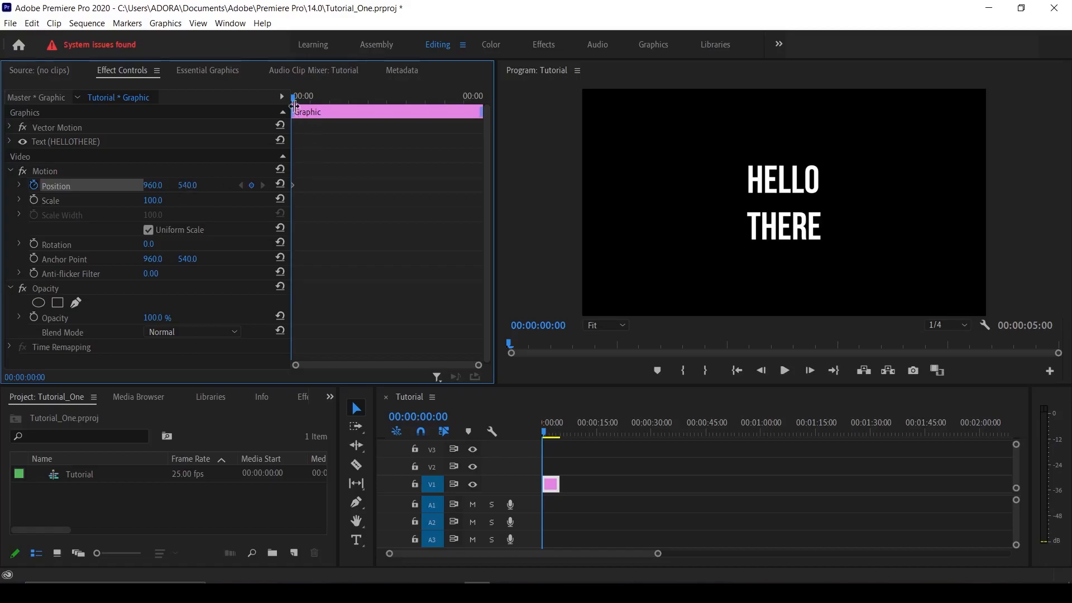
Step: Add a second Position keyframe near 00:00:01:04 with Y set to 860
{"action": "left_click_drag", "start_coordinate": [293, 96], "coordinate": [313, 99]}
{"action": "left_click_drag", "start_coordinate": [326, 101], "coordinate": [335, 100]}
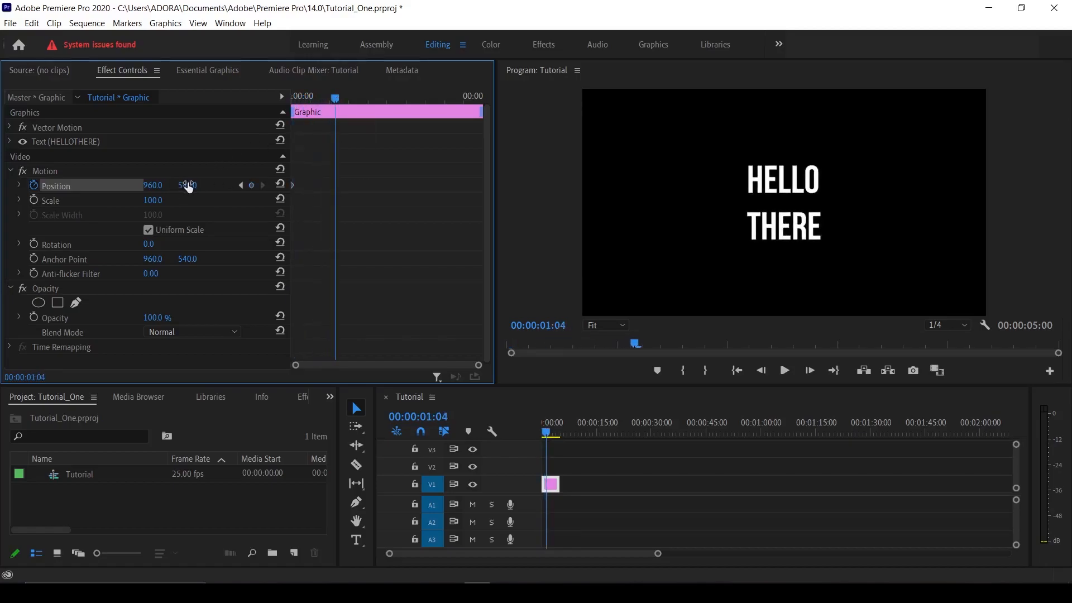
{"action": "left_click_drag", "start_coordinate": [187, 185], "coordinate": [338, 167]}
Step: Preview the downward slide from the start of the clip
{"action": "key", "text": "space"}
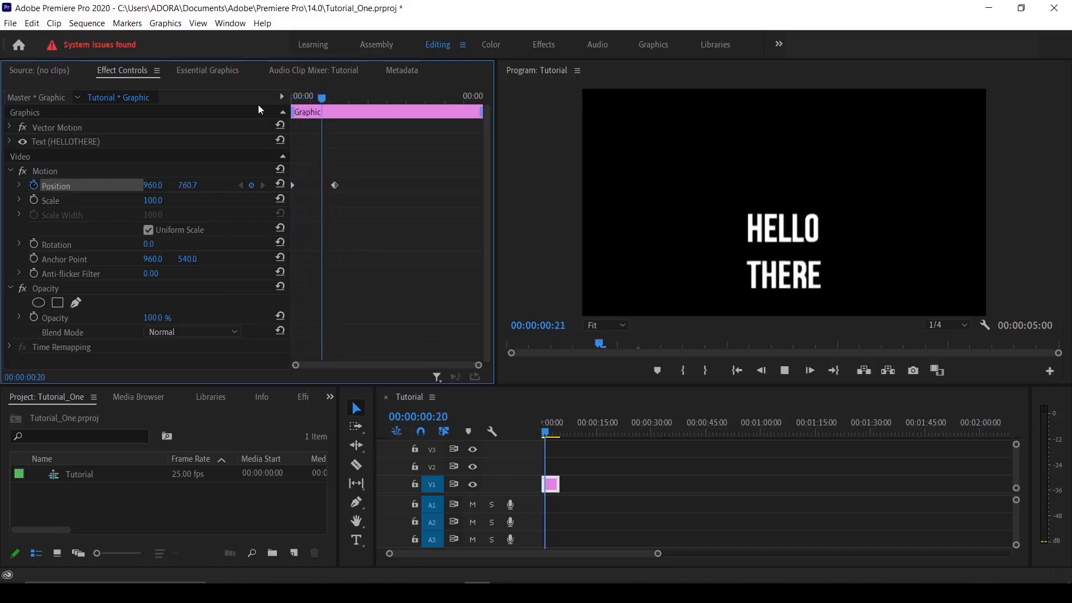
{"action": "key", "text": "space"}
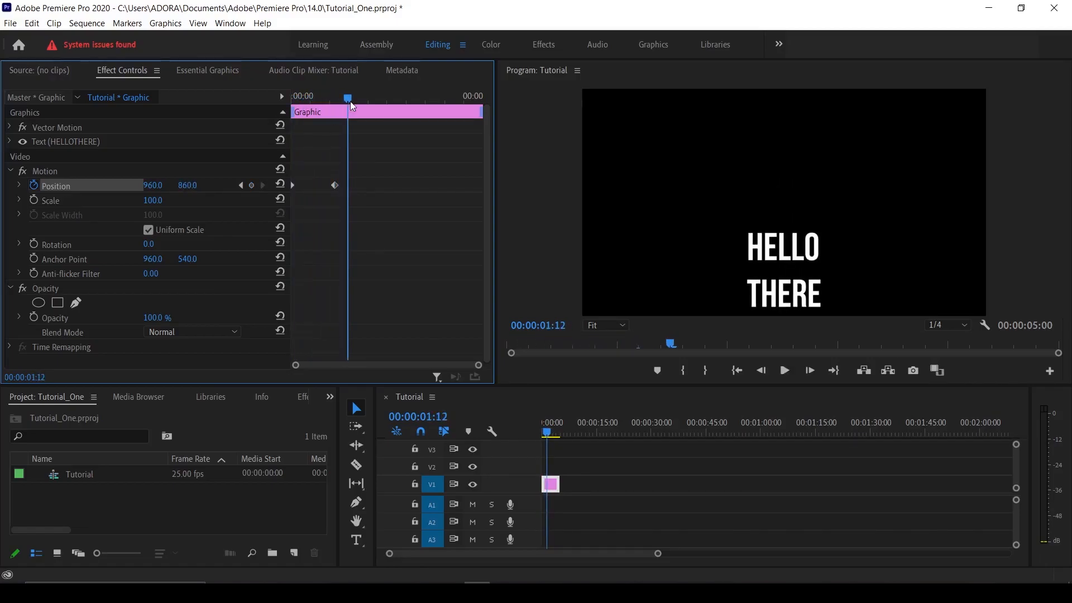
{"action": "left_click_drag", "start_coordinate": [346, 102], "coordinate": [241, 126]}
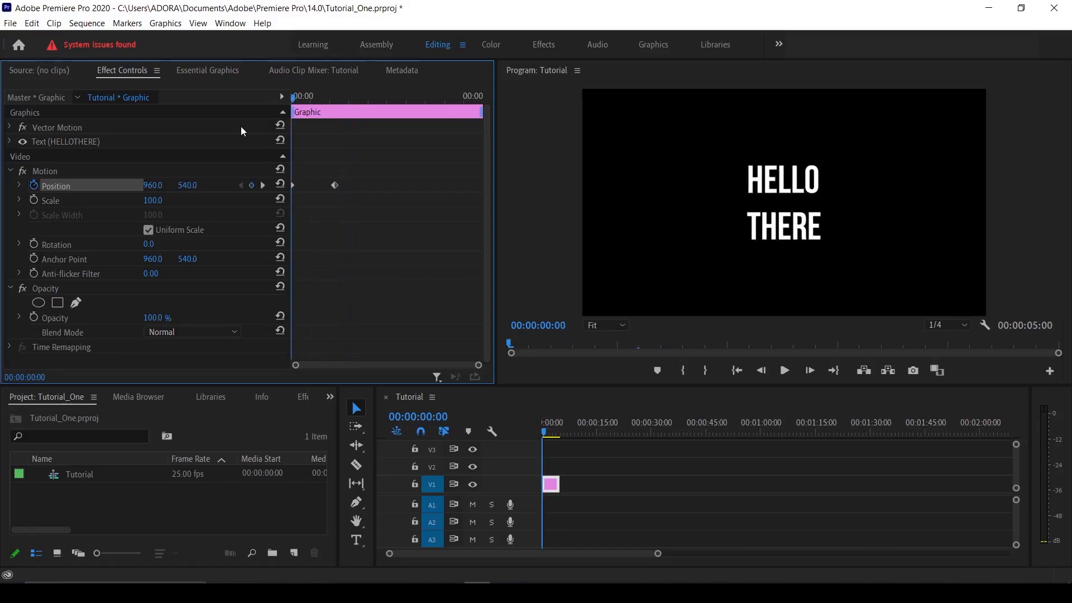
{"action": "key", "text": "space"}
{"action": "key", "text": "space"}
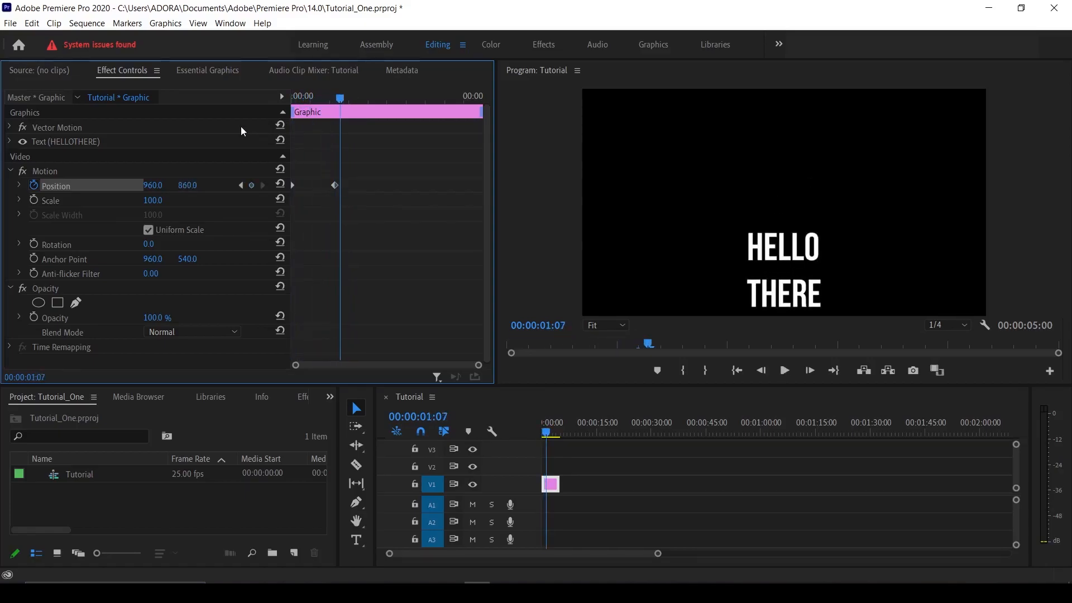
Step: Give the second Position keyframe an Ease In
{"action": "right_click", "coordinate": [337, 189]}
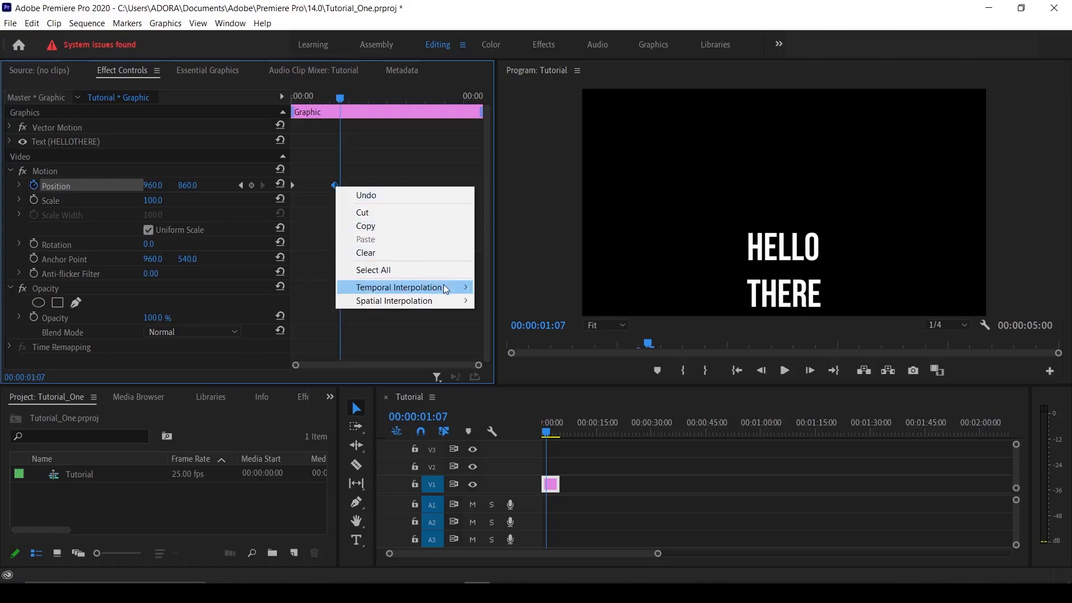
{"action": "mouse_move", "coordinate": [445, 288]}
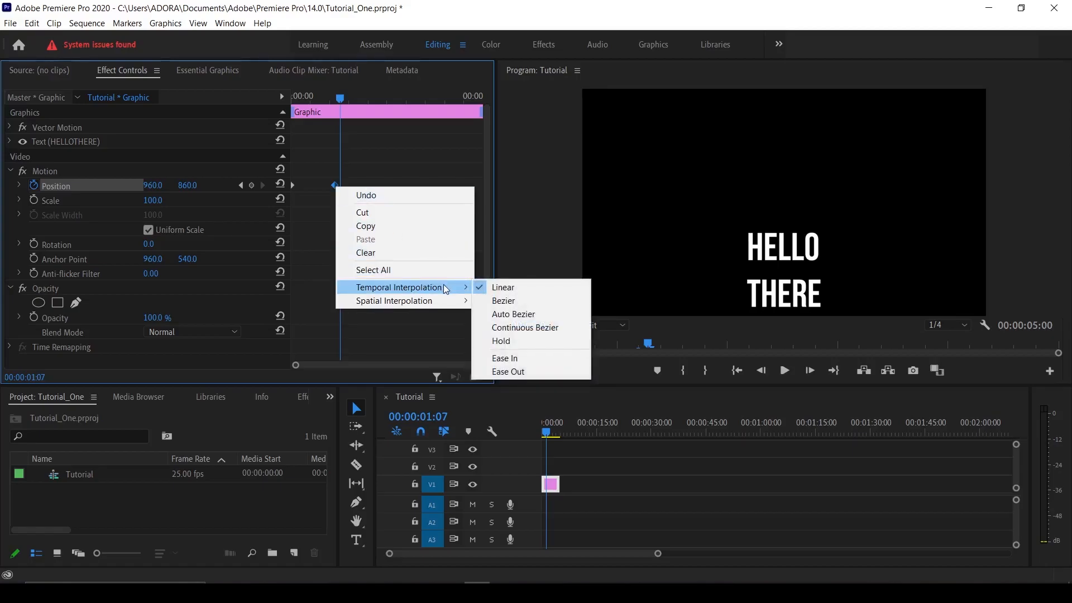
{"action": "left_click", "coordinate": [508, 358]}
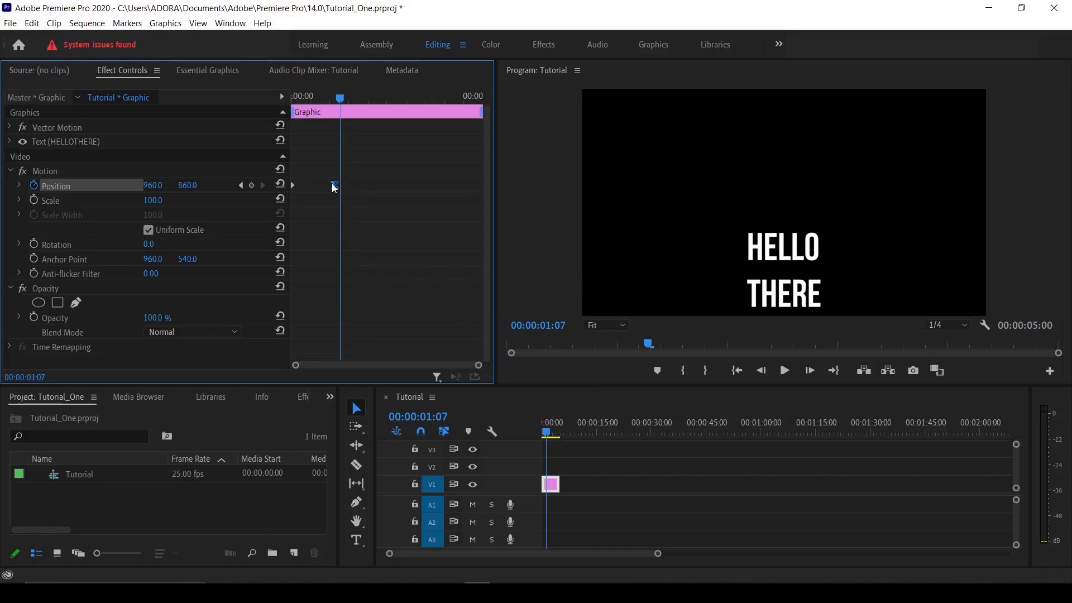
Step: Move the second keyframe earlier to about 00:00:00:14 and preview from the start
{"action": "left_click_drag", "start_coordinate": [335, 185], "coordinate": [313, 184]}
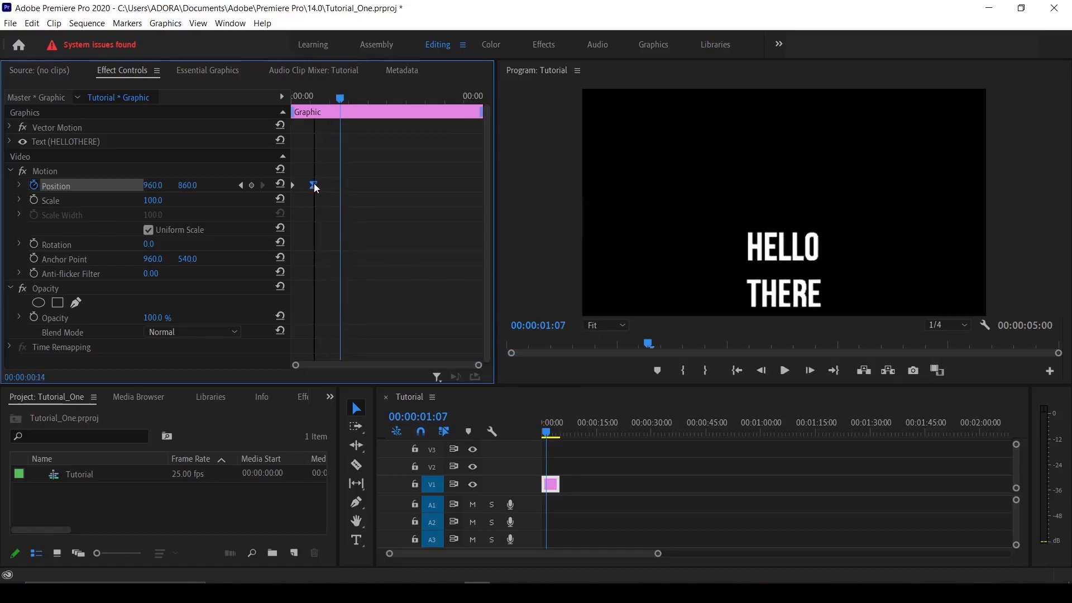
{"action": "left_click_drag", "start_coordinate": [339, 99], "coordinate": [252, 108]}
{"action": "key", "text": "space"}
{"action": "key", "text": "space"}
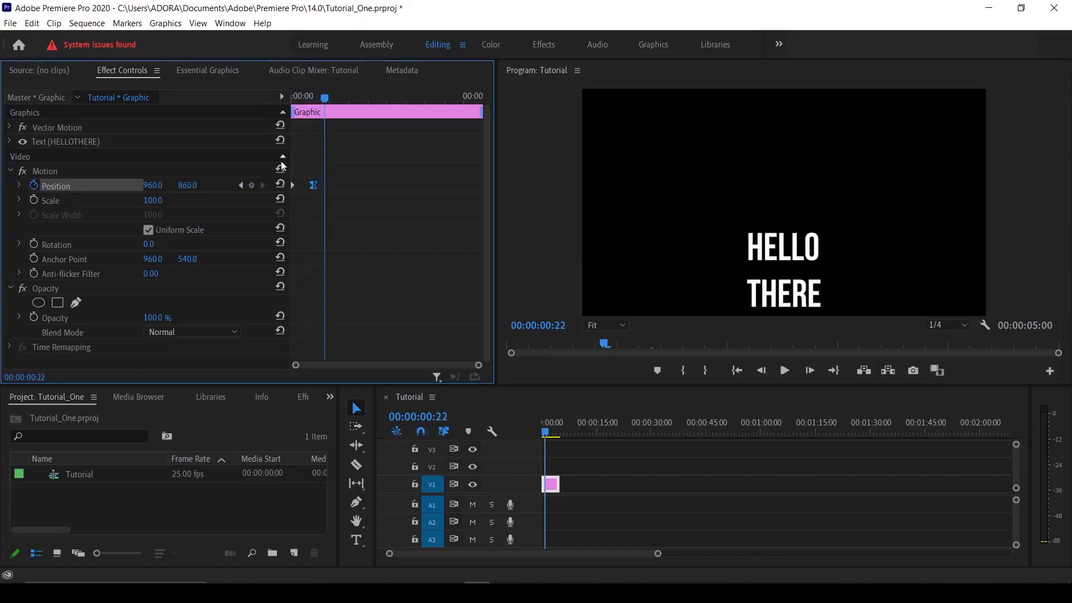
Step: Steepen the Position velocity curve for a snappier drop and preview it
{"action": "left_click", "coordinate": [20, 186]}
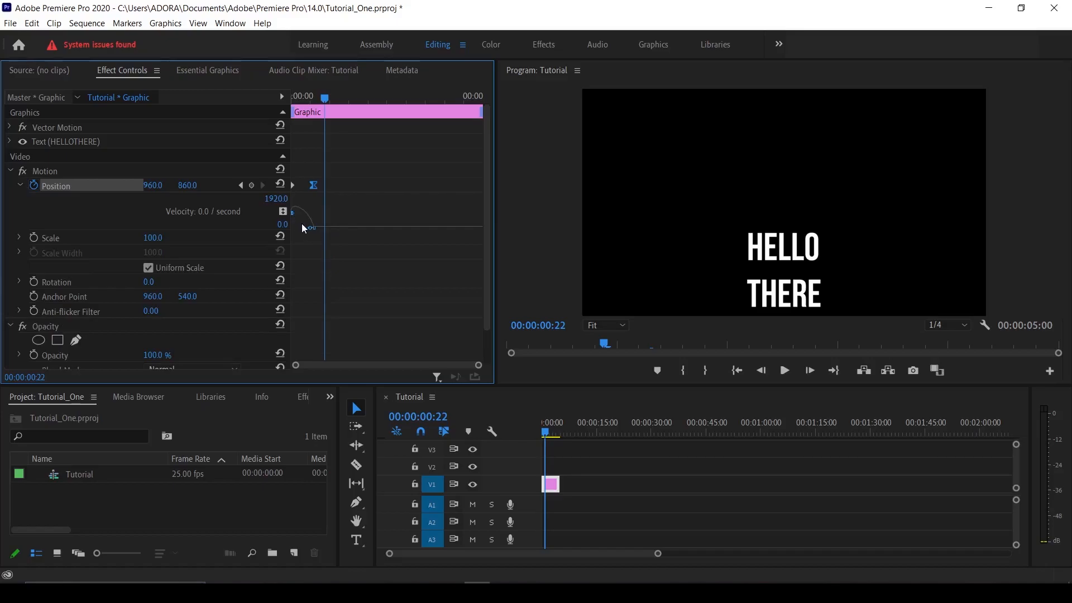
{"action": "mouse_move", "coordinate": [311, 233]}
{"action": "left_mouse_down"}
{"action": "mouse_move", "coordinate": [298, 219]}
{"action": "mouse_move", "coordinate": [303, 233]}
{"action": "left_mouse_up"}
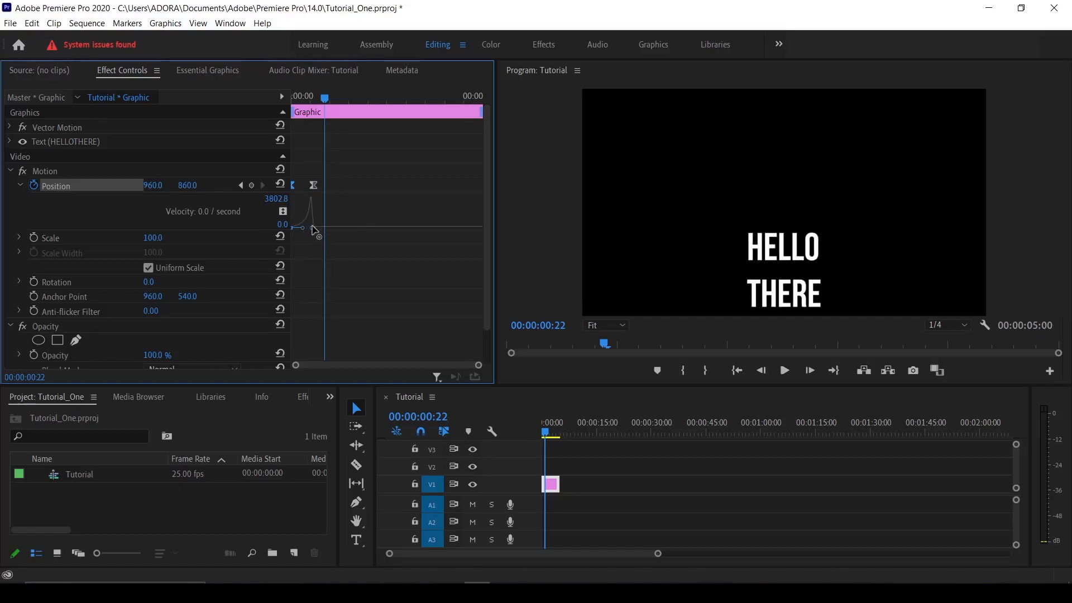
{"action": "left_click", "coordinate": [312, 229]}
{"action": "key", "text": "space"}
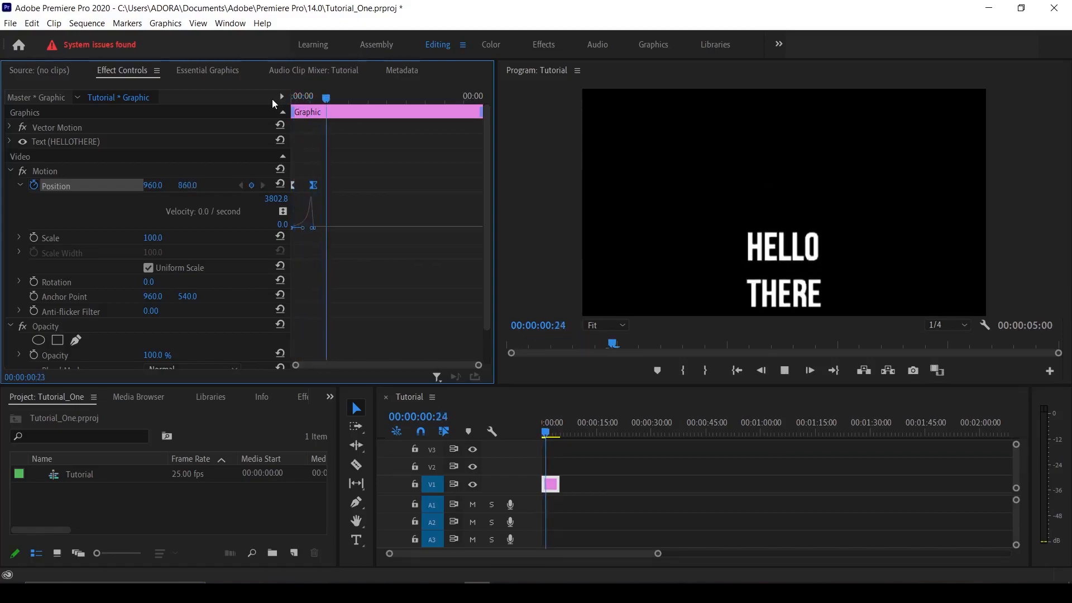
{"action": "key", "text": "space"}
Step: Replay from the start, then sharpen the speed spike further to peak at 7166.1
{"action": "left_click_drag", "start_coordinate": [361, 101], "coordinate": [276, 101]}
{"action": "key", "text": "space"}
{"action": "key", "text": "space"}
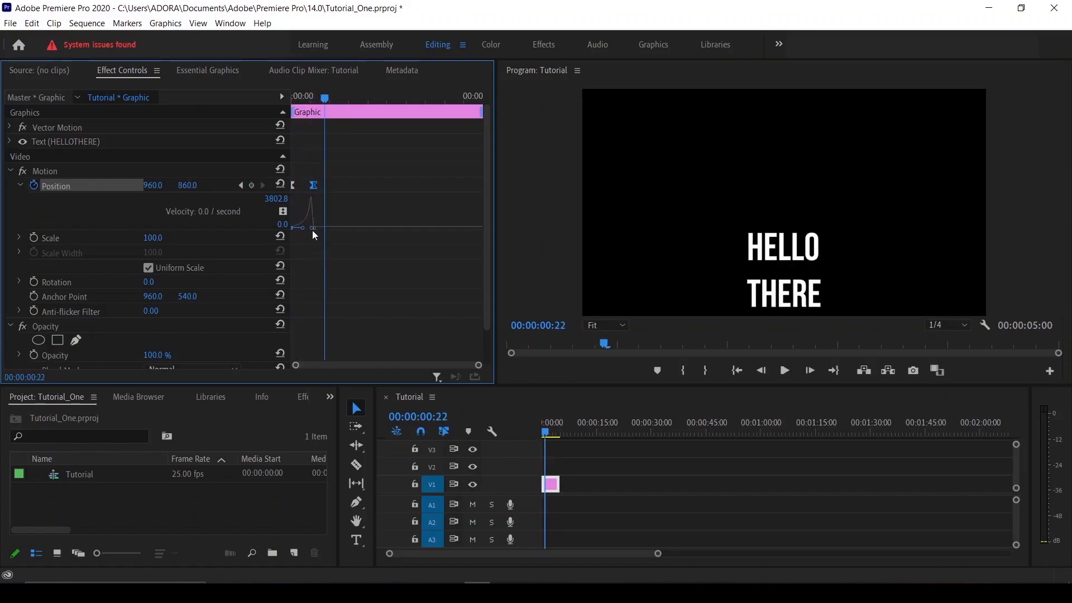
{"action": "left_click_drag", "start_coordinate": [312, 229], "coordinate": [306, 230]}
{"action": "left_click_drag", "start_coordinate": [324, 100], "coordinate": [274, 99]}
{"action": "key", "text": "space"}
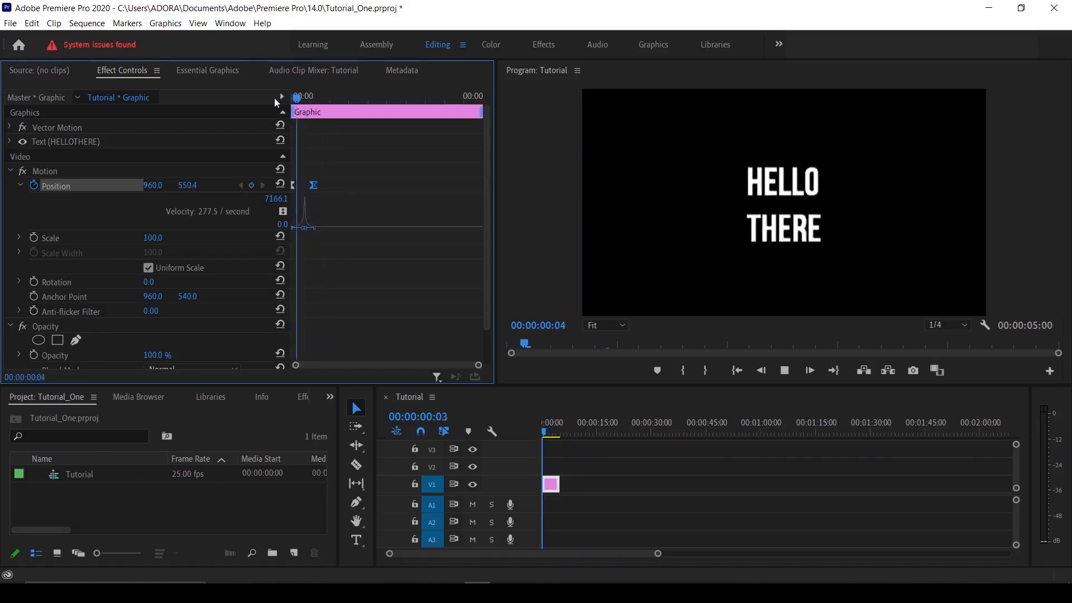
{"action": "left_click_drag", "start_coordinate": [354, 99], "coordinate": [267, 102]}
{"action": "key", "text": "space"}
{"action": "key", "text": "space"}
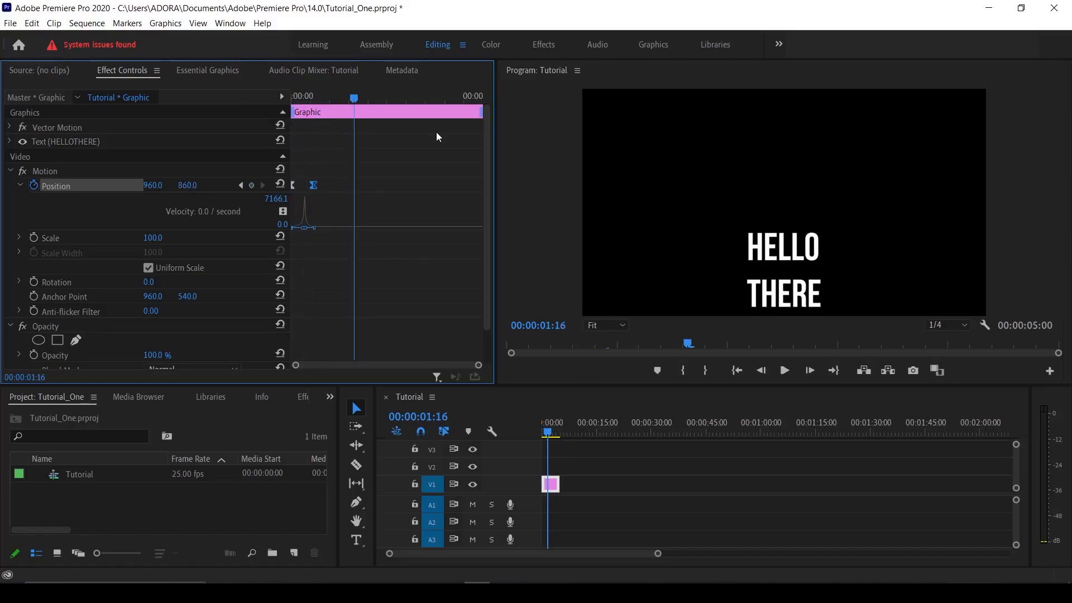